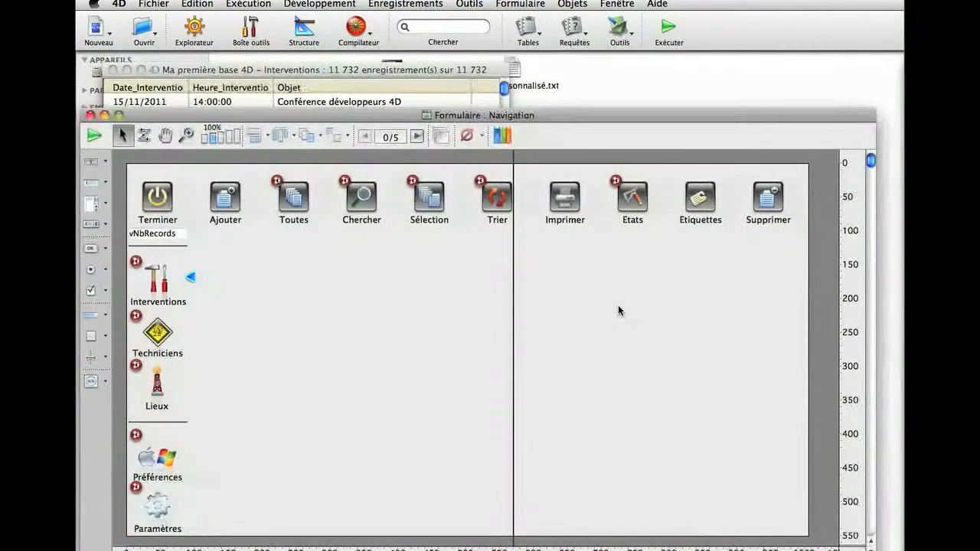
# Replace the Terminer button's label on the Navigation form with the reference :xliff:bOK.
pyautogui.click(168, 222)
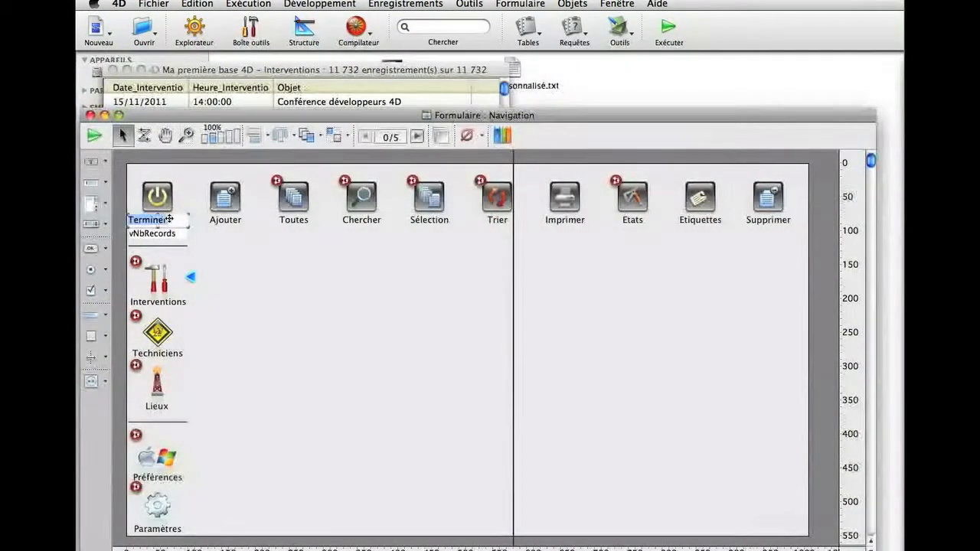
pyautogui.press('BackSpace')
pyautogui.write(':xliff:')
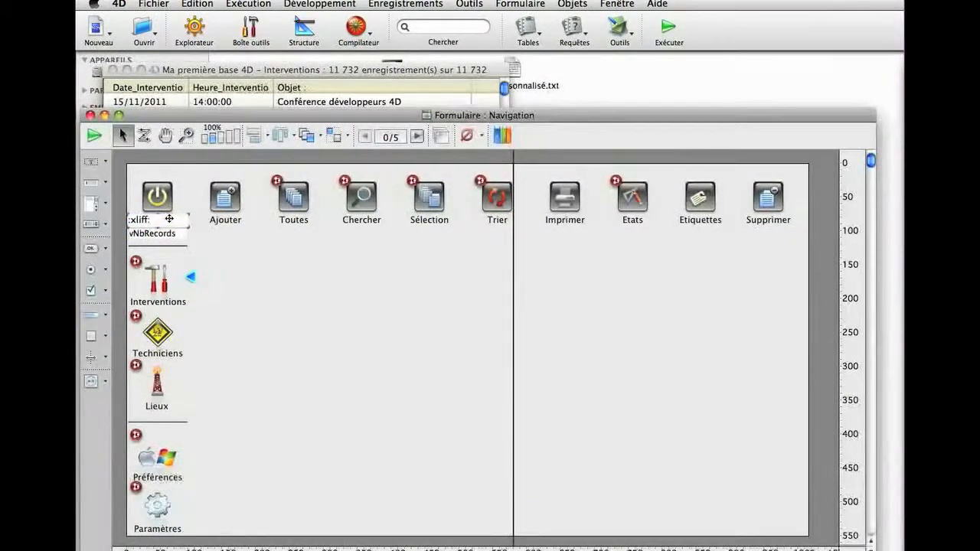
pyautogui.write('bOK')
pyautogui.click(225, 248)
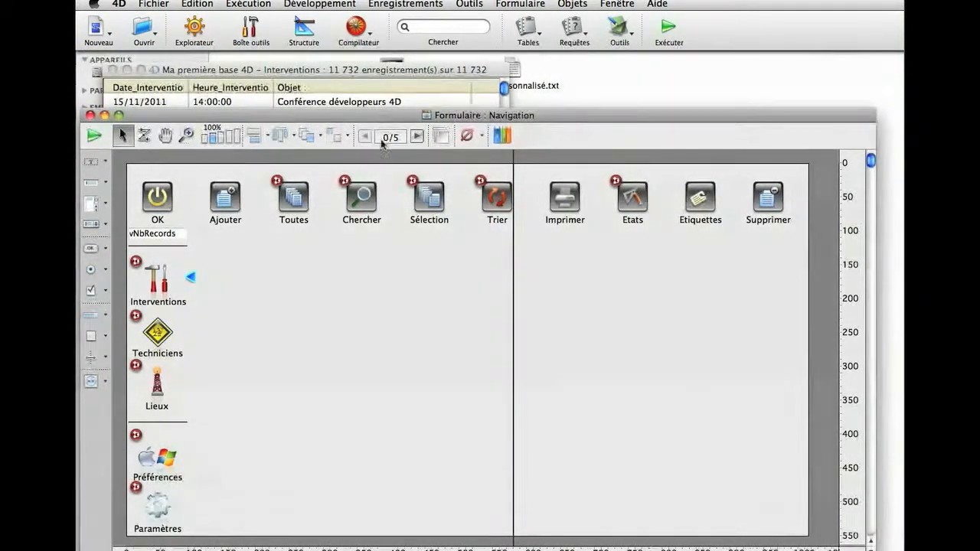
# Switch to Finder, show the contents of the Ma première base 4D.4dbase package and open Resources/fr.lproj/fr.xlf in Fraise.
pyautogui.click(526, 85)
pyautogui.rightClick(393, 68)
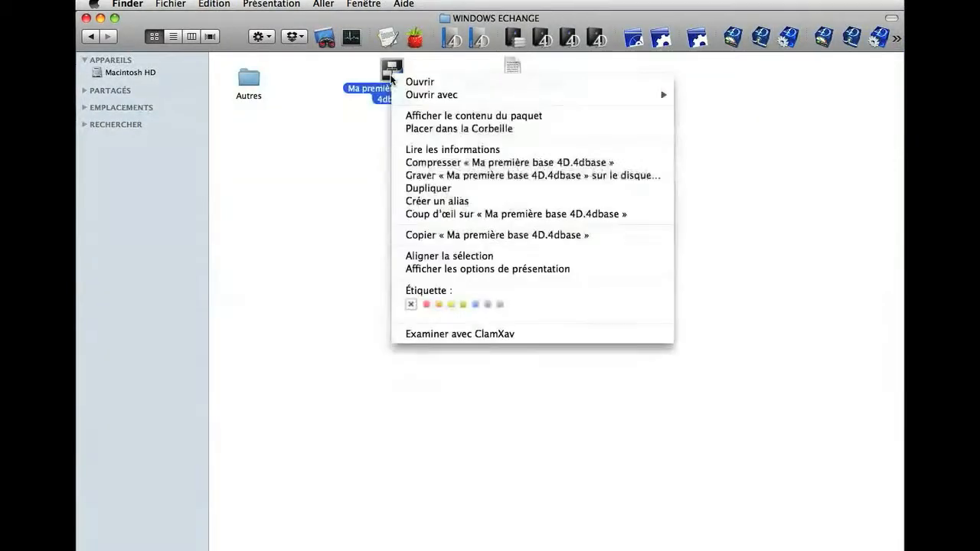
pyautogui.click(410, 115)
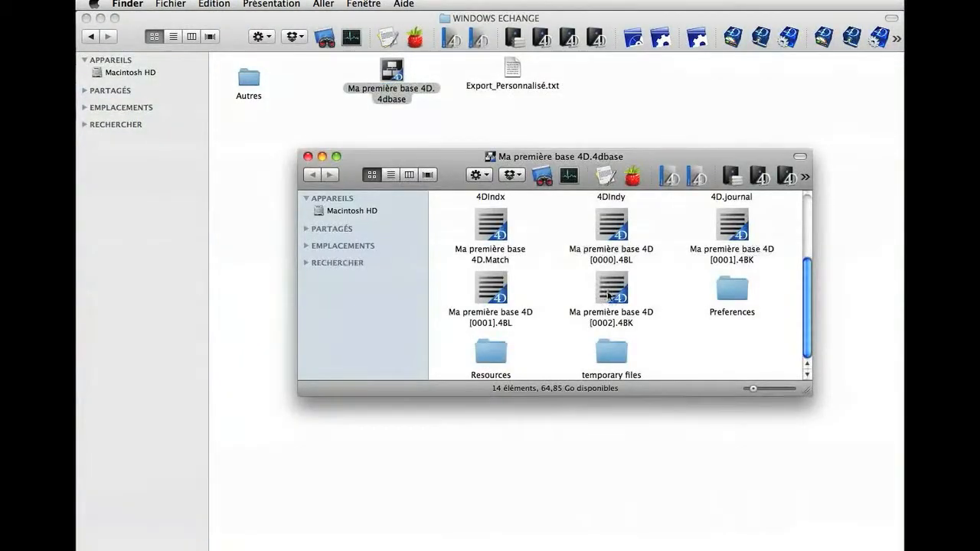
pyautogui.doubleClick(488, 354)
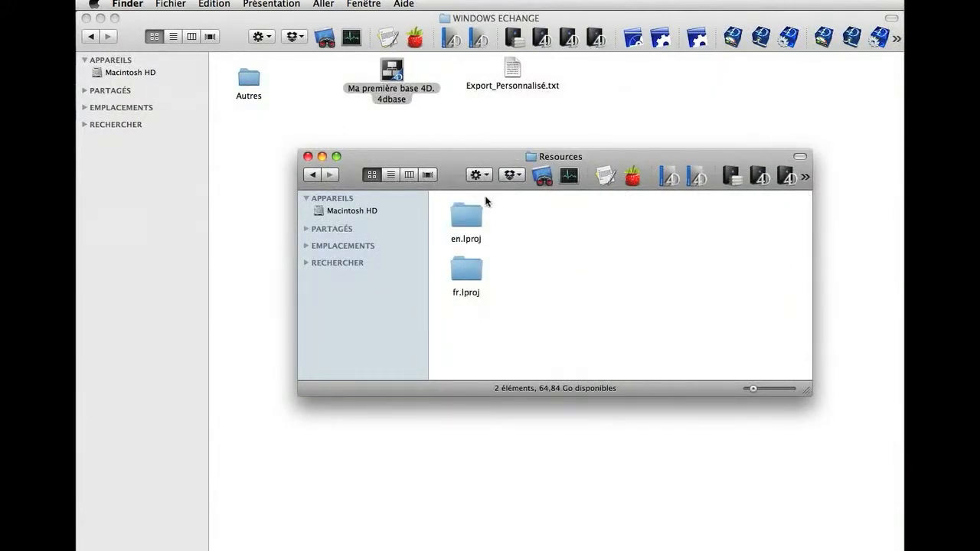
pyautogui.doubleClick(467, 274)
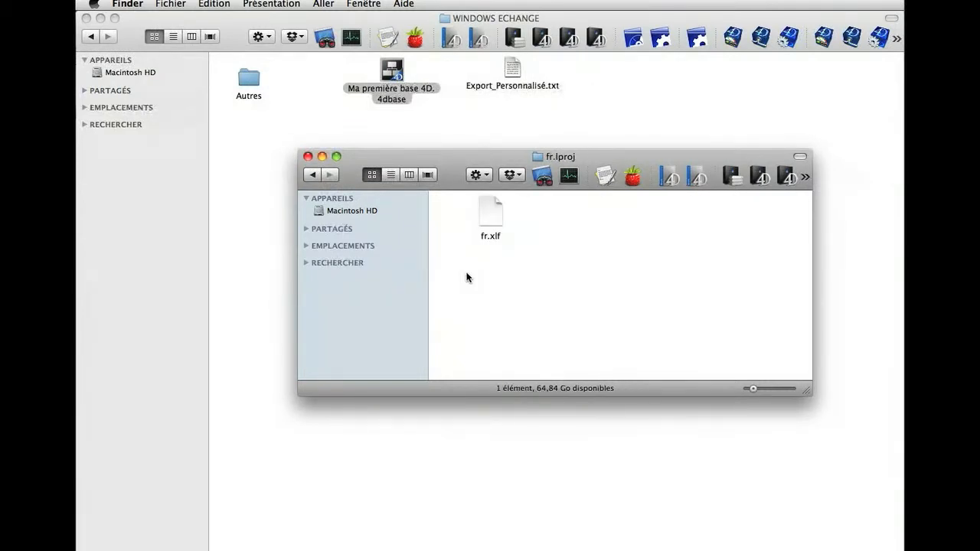
pyautogui.moveTo(490, 214); pyautogui.dragTo(633, 175)
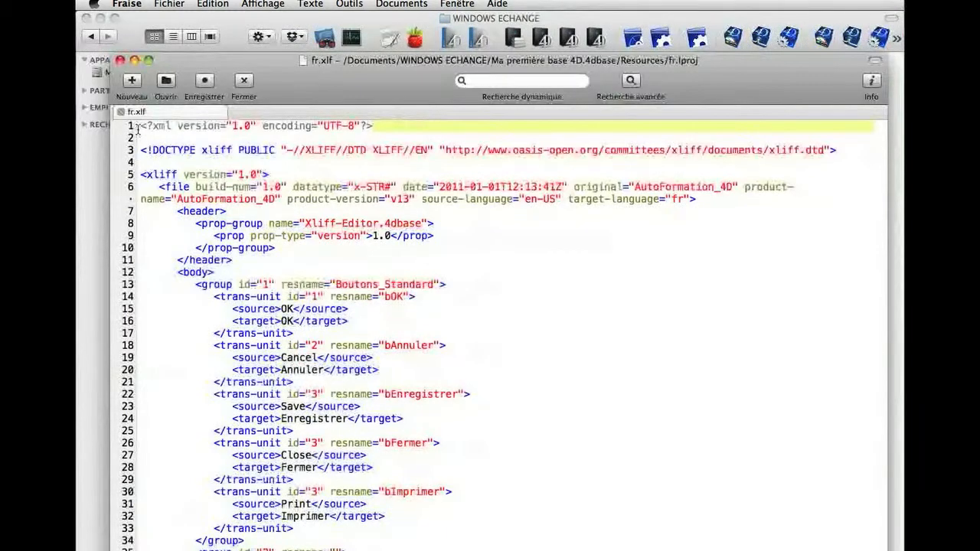
# Examine the XML header, the Boutons_Standard group and the bOK trans-unit in fr.xlf.
pyautogui.moveTo(139, 126); pyautogui.dragTo(136, 187)
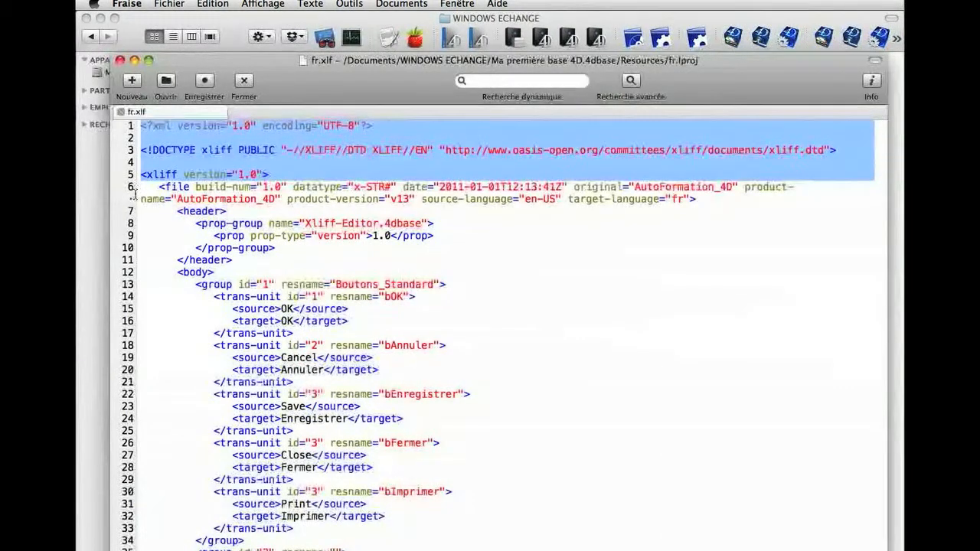
pyautogui.click(149, 283)
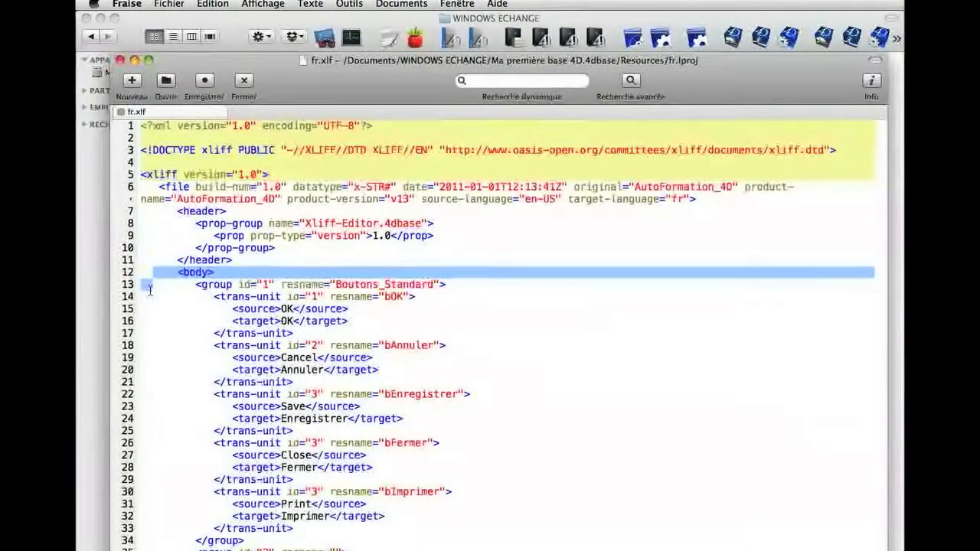
pyautogui.moveTo(166, 284); pyautogui.dragTo(176, 548)
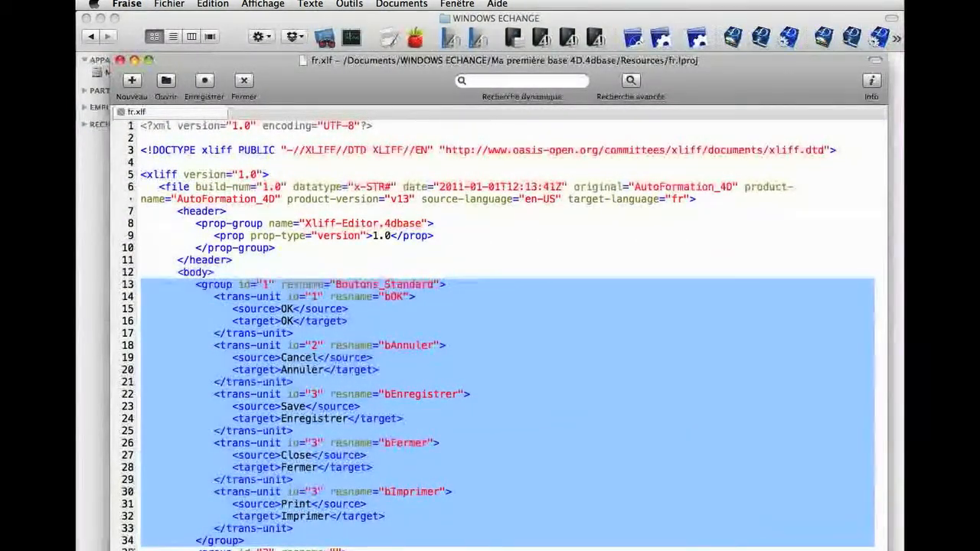
pyautogui.click(201, 297)
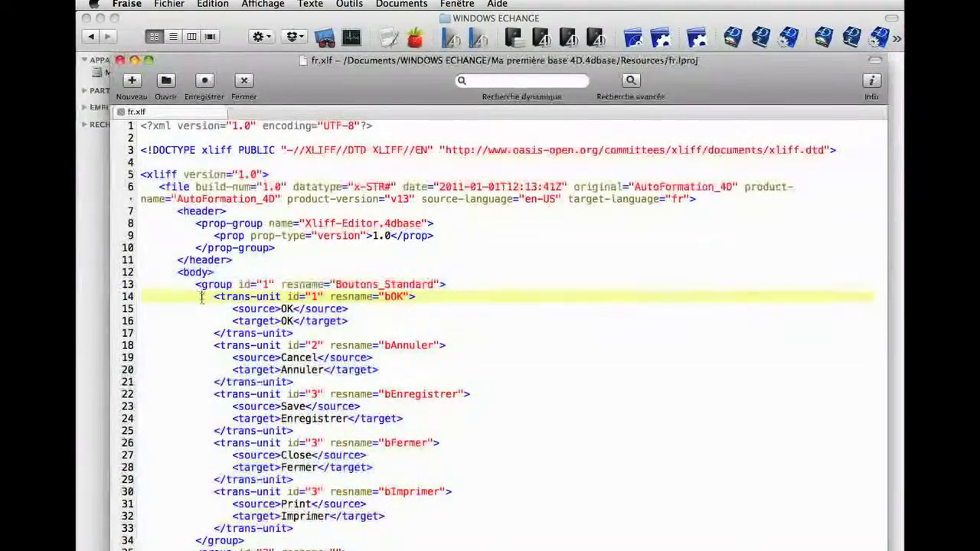
pyautogui.moveTo(200, 299); pyautogui.dragTo(194, 342)
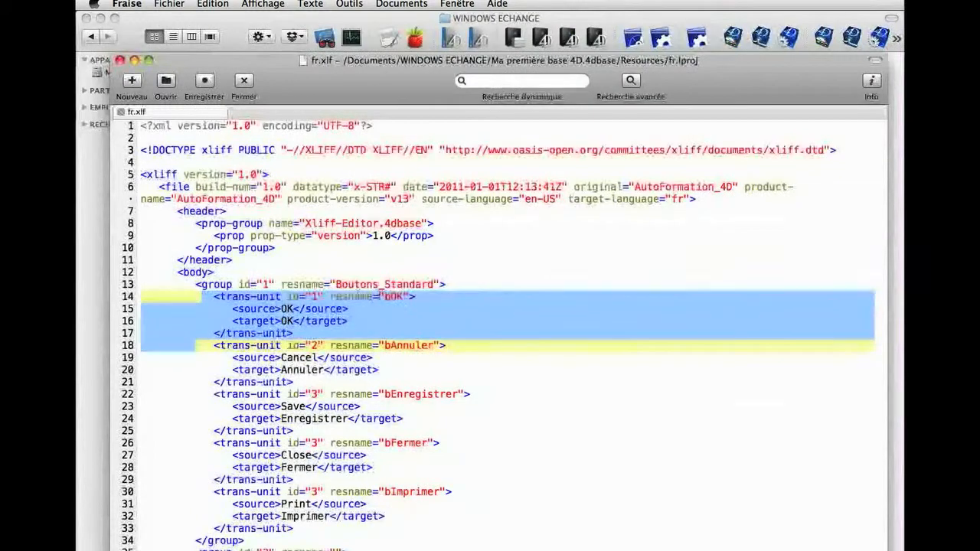
pyautogui.doubleClick(393, 297)
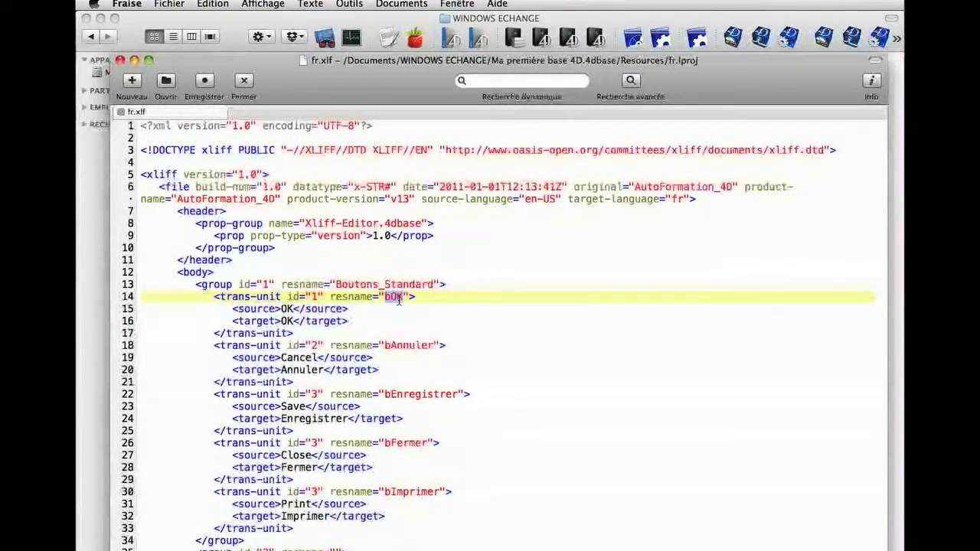
# Set the bOK target text to Terminé, save fr.xlf and switch to 4D to check the form label.
pyautogui.doubleClick(287, 321)
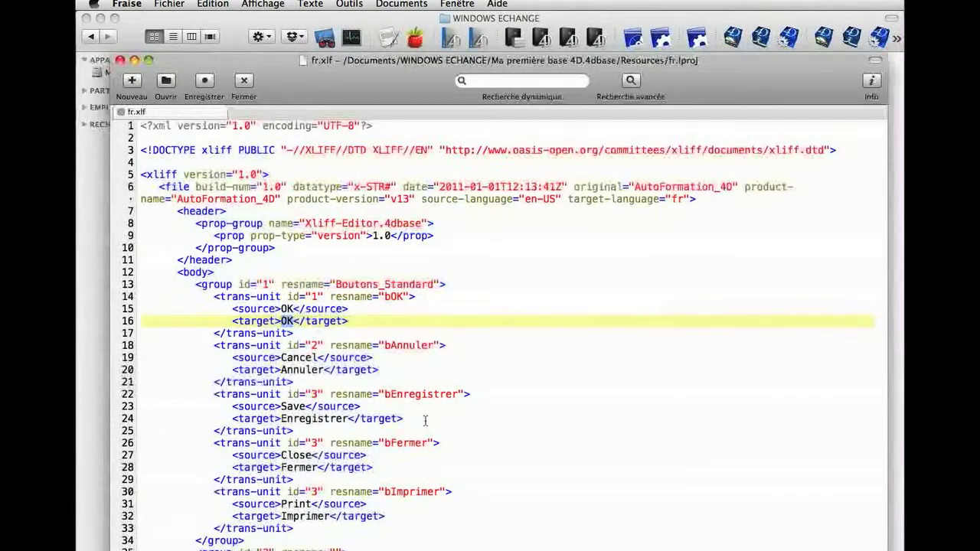
pyautogui.write('Terminé')
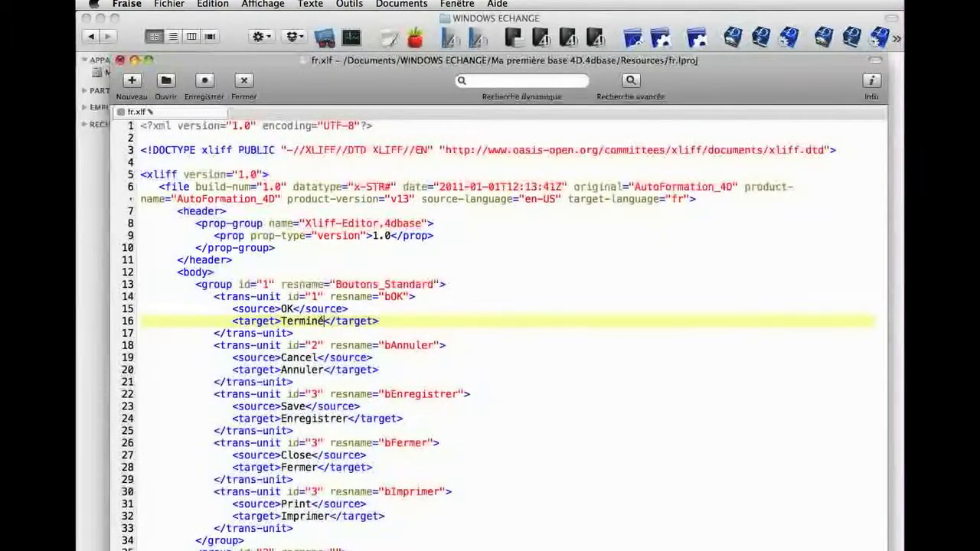
pyautogui.press('super+Tab')
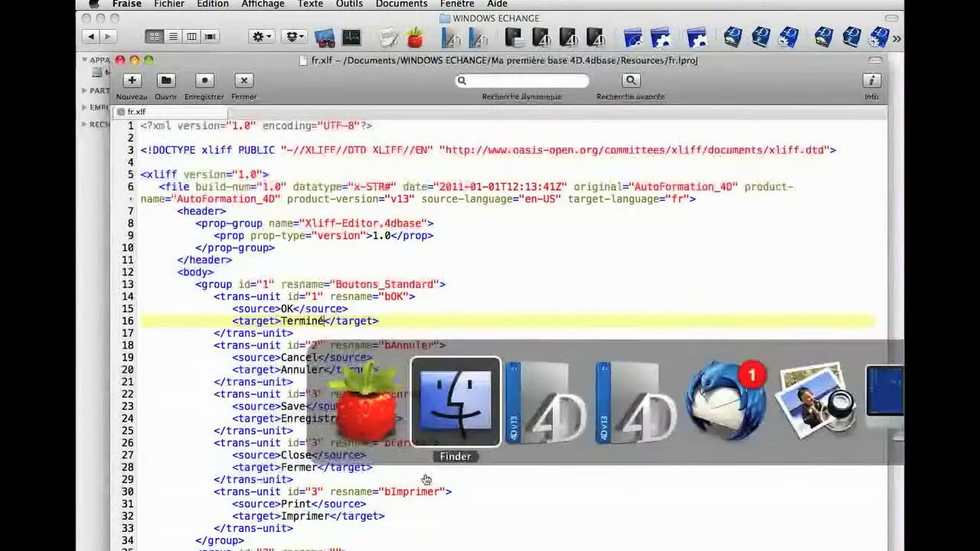
pyautogui.press('super+Tab')
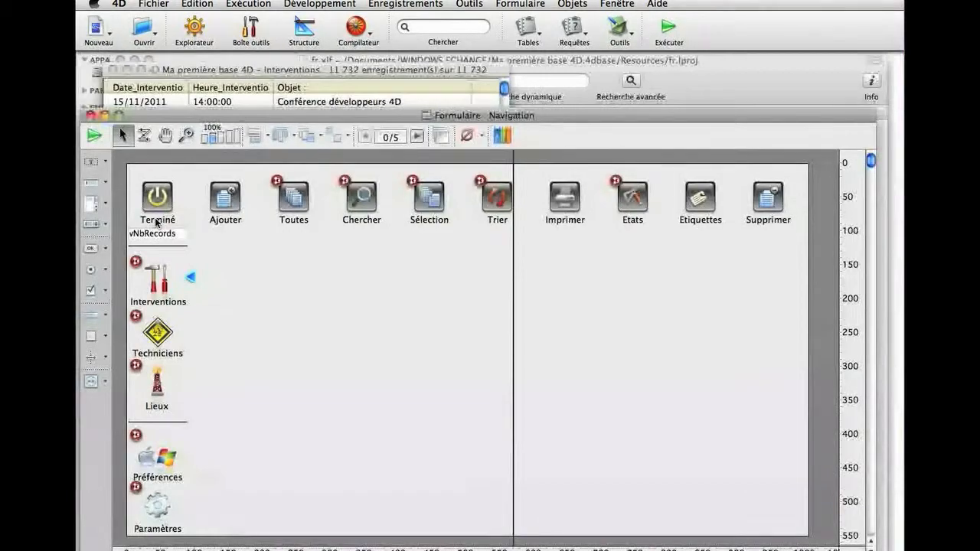
# Move the Fraise window aside to expose the form, set the bOK target to Fin, save, and check the label in 4D.
pyautogui.press('super+Tab')
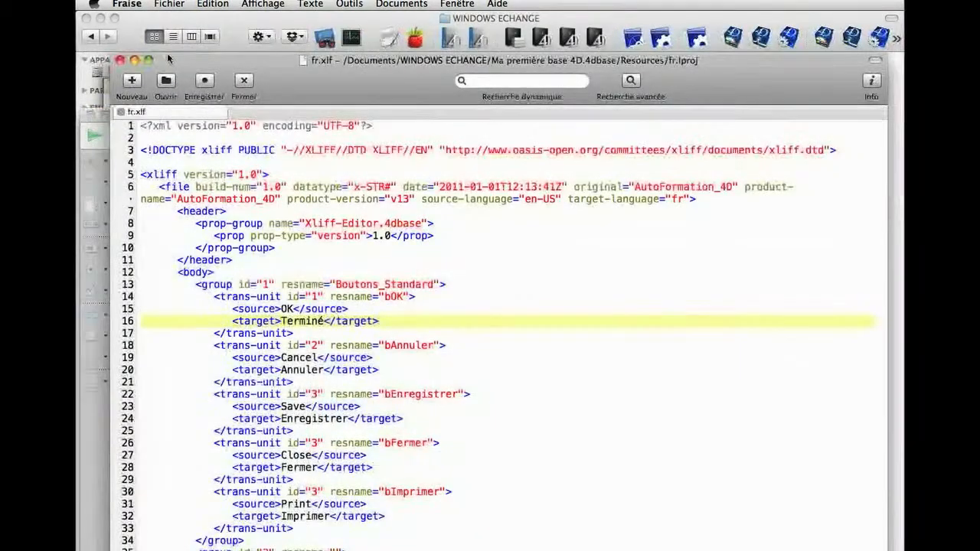
pyautogui.moveTo(165, 60); pyautogui.dragTo(310, 58)
pyautogui.press('BackSpace')
pyautogui.press('BackSpace')
pyautogui.press('BackSpace')
pyautogui.press('BackSpace')
pyautogui.press('BackSpace')
pyautogui.press('BackSpace')
pyautogui.press('BackSpace')
pyautogui.write('Fin')
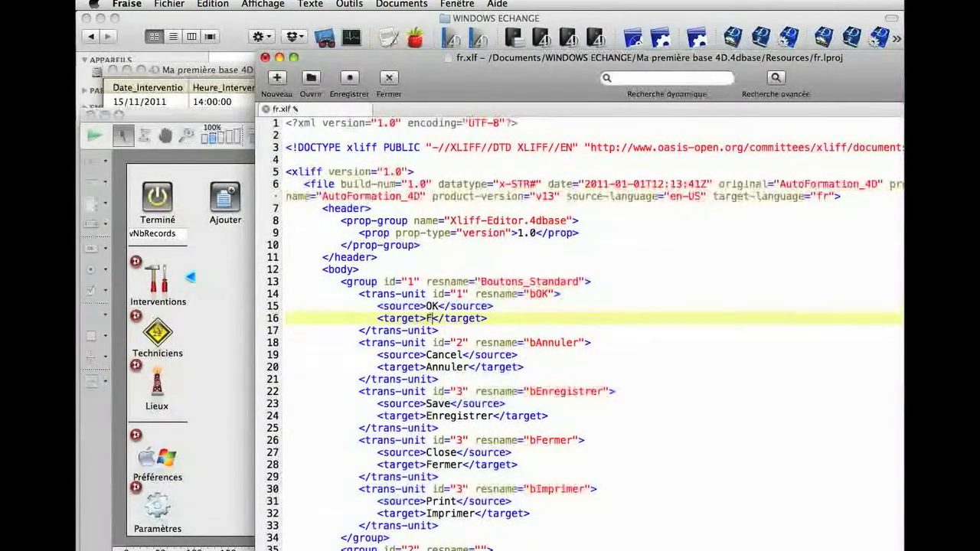
pyautogui.press('super+s')
pyautogui.click(215, 257)
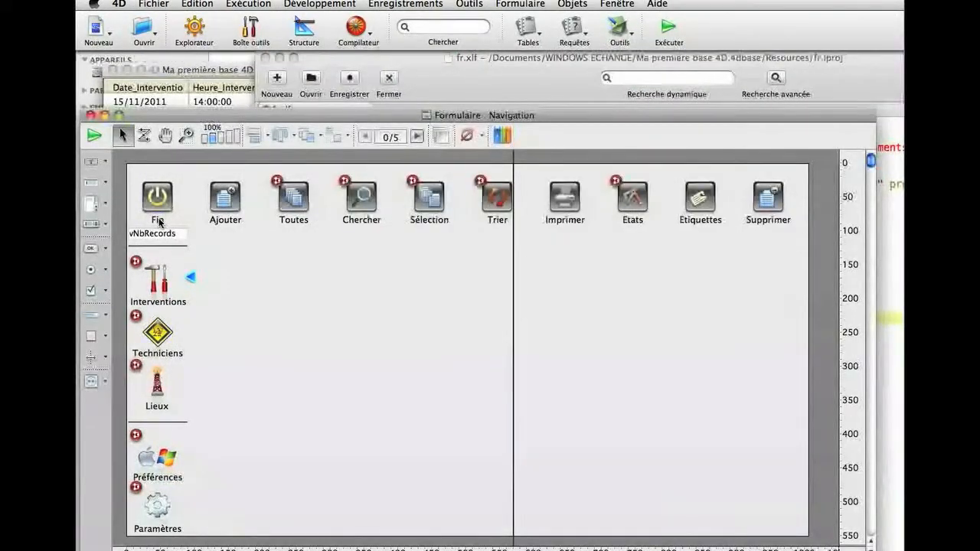
# Set the bOK target text back to OK in Fraise, save the file and return to the 4D form.
pyautogui.press('super+Tab')
pyautogui.write('OK')
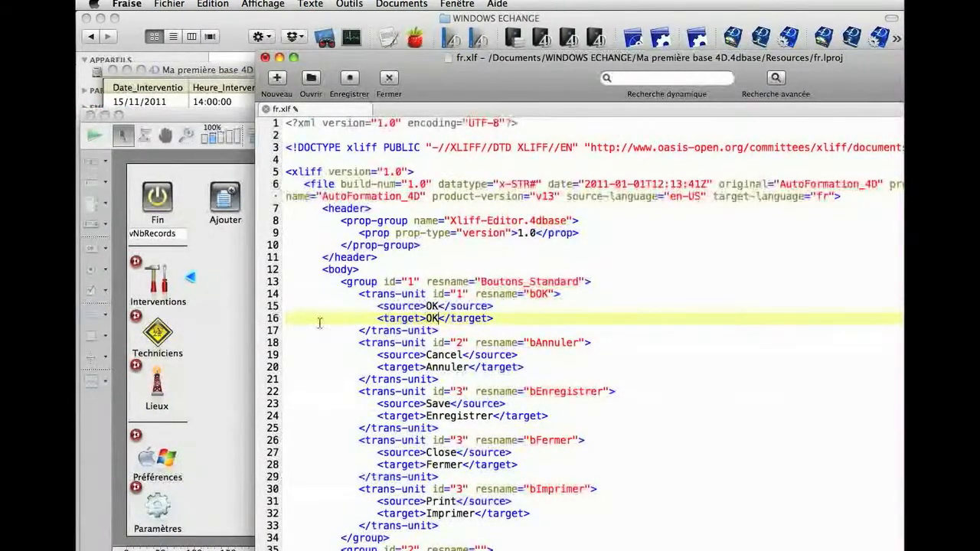
pyautogui.hotkey('ctrl', 's')
pyautogui.click(223, 291)
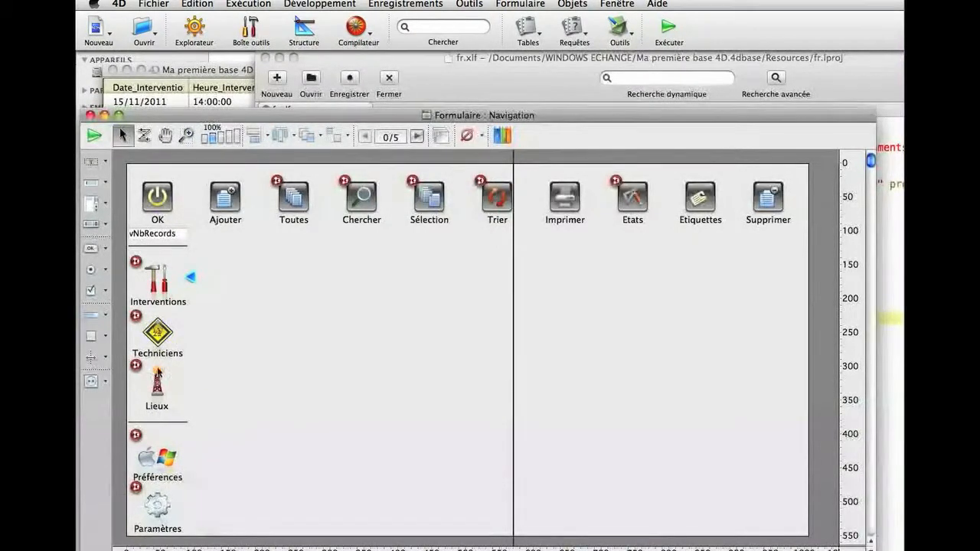
# In Fraise, duplicate the bImprimer trans-unit directly below itself at the end of the Boutons_Standard group.
pyautogui.press('super+Tab')
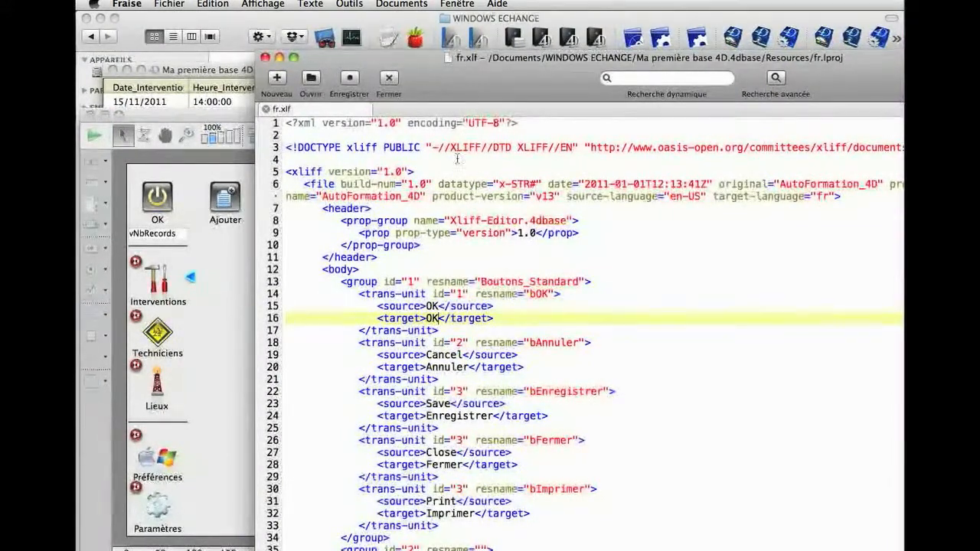
pyautogui.moveTo(437, 322); pyautogui.dragTo(495, 321)
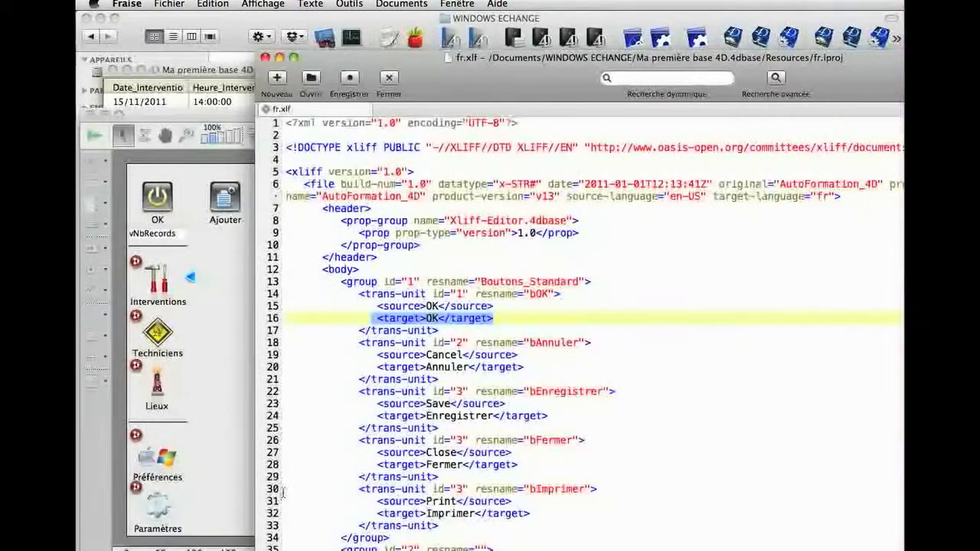
pyautogui.moveTo(286, 489); pyautogui.dragTo(288, 542)
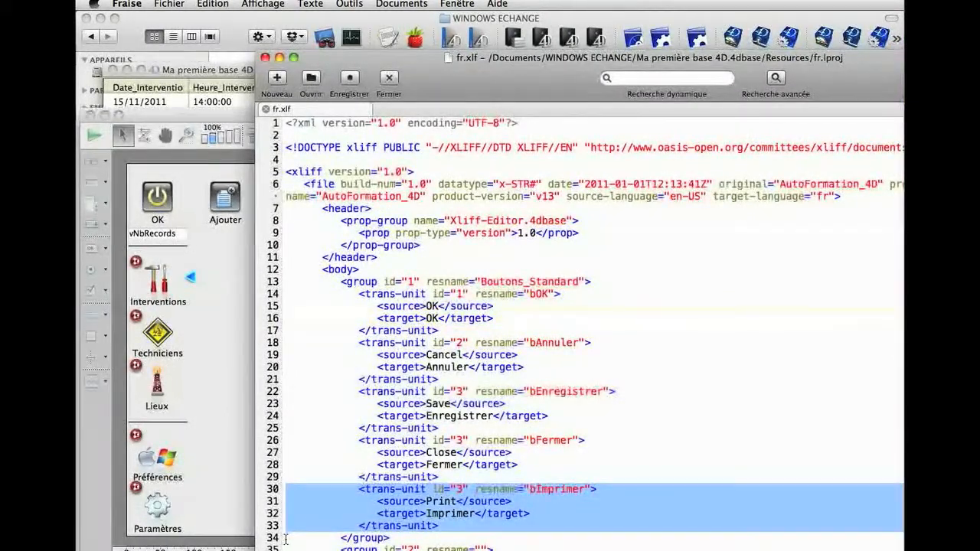
pyautogui.press('super+c')
pyautogui.click(288, 542)
pyautogui.press('super+v')
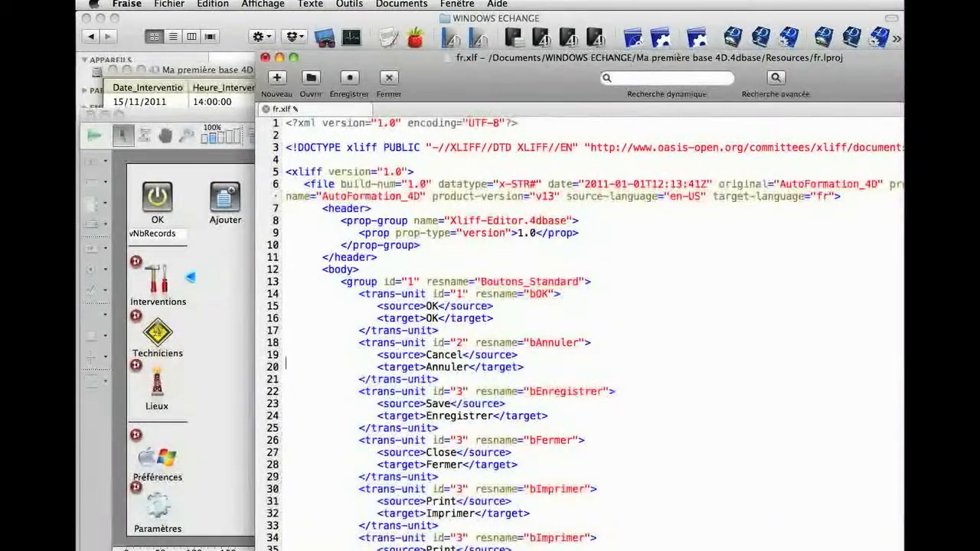
# Rename the duplicated trans-unit's resname to bAjouter and set its source text to Add.
pyautogui.moveTo(539, 538); pyautogui.dragTo(576, 540)
pyautogui.write('Ajouter')
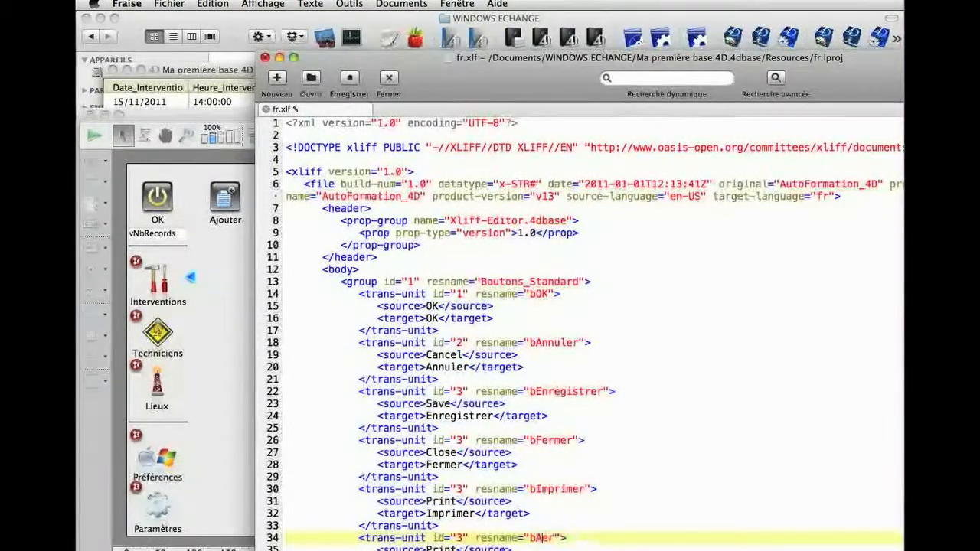
pyautogui.doubleClick(441, 549)
pyautogui.write('Add')
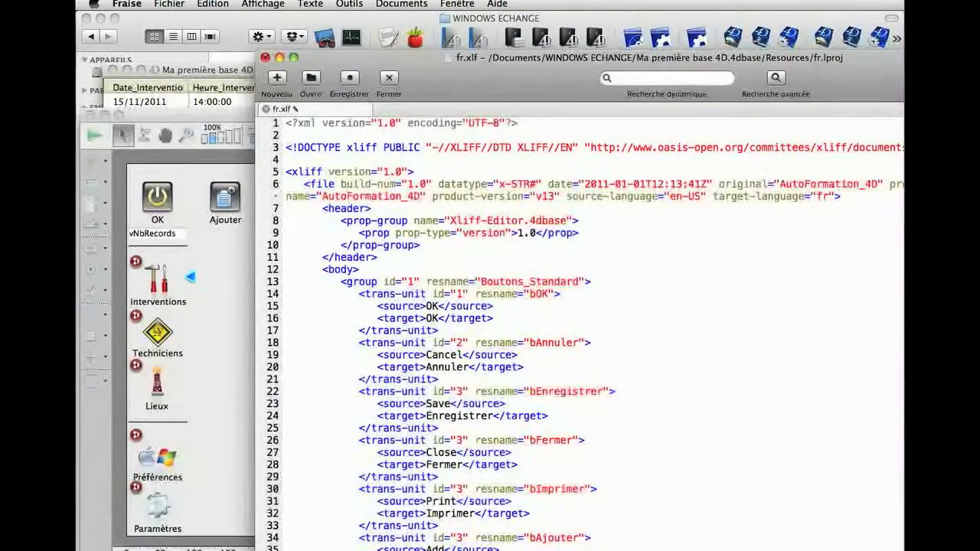
# Switch to 4D and replace the Ajouter button's label on the Navigation form with :xliff:bAjouter.
pyautogui.click(231, 305)
pyautogui.click(227, 221)
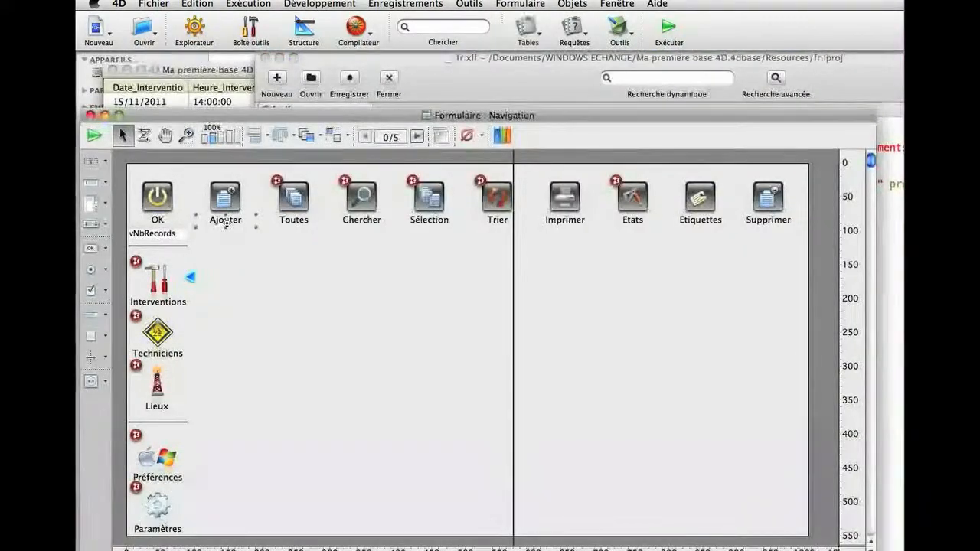
pyautogui.doubleClick(227, 221)
pyautogui.write(':x')
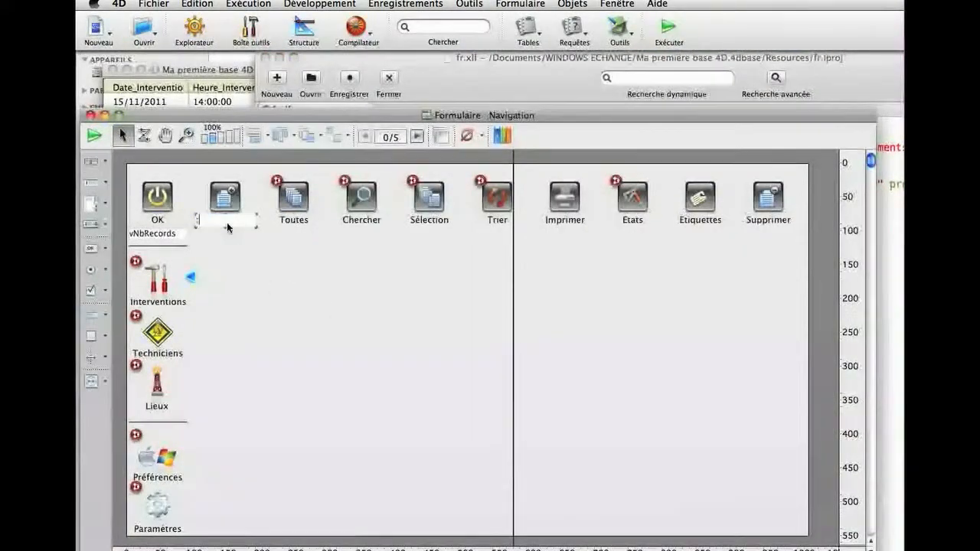
pyautogui.write('liff:')
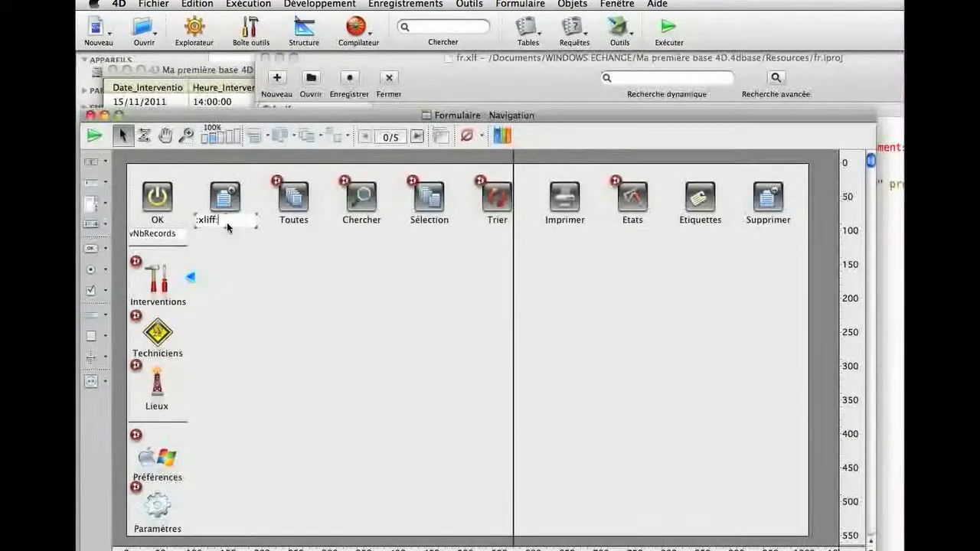
pyautogui.write('bAjouter')
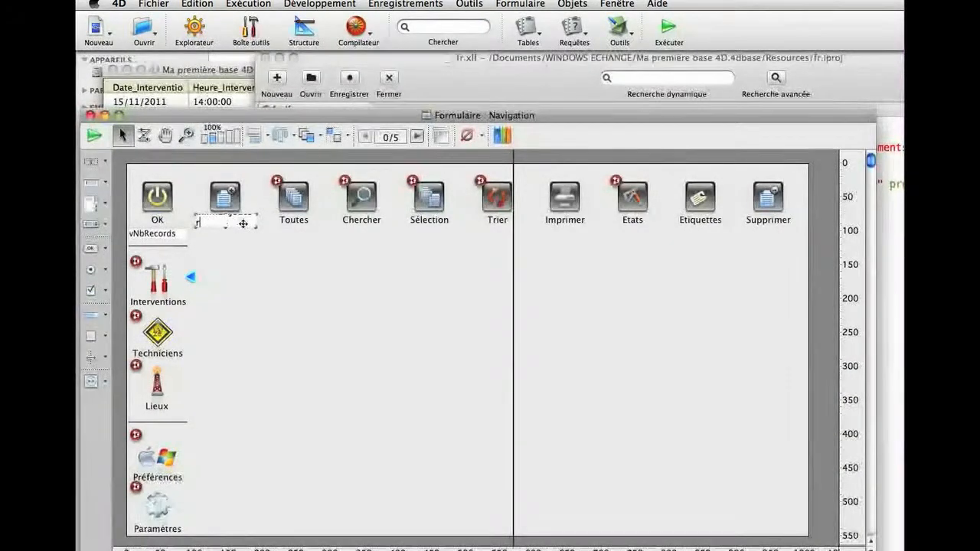
pyautogui.click(265, 253)
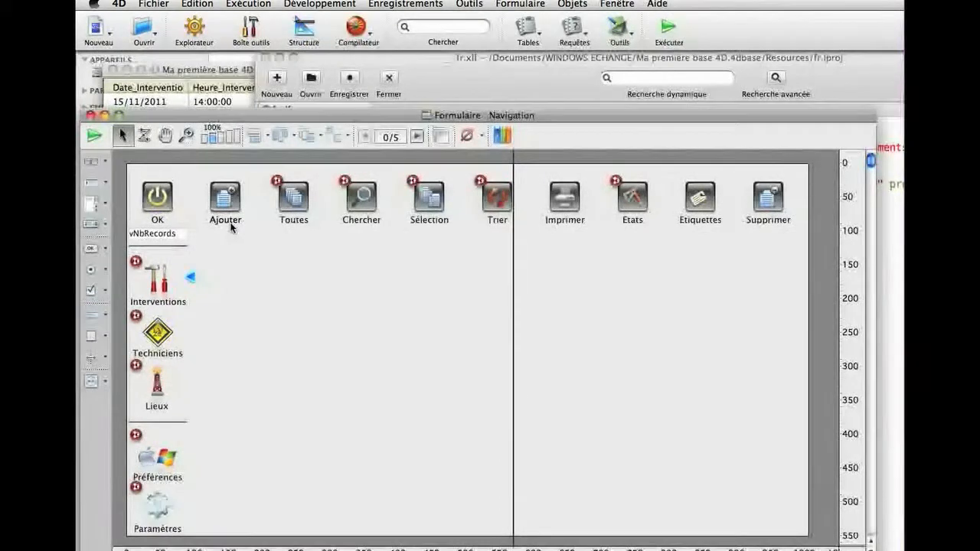
# Switch to Fraise, copy the bAjouter trans-unit from fr.xlf and close the file.
pyautogui.click(354, 550)
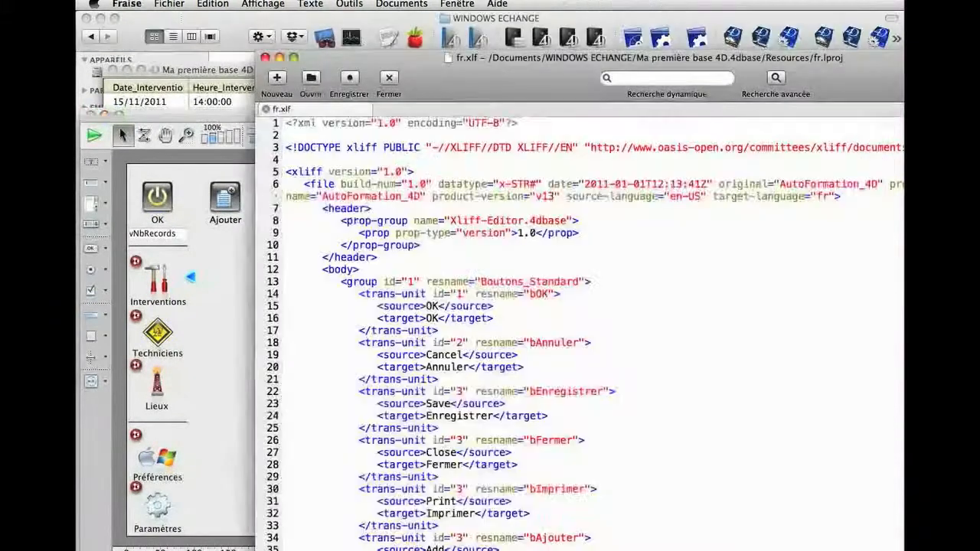
pyautogui.moveTo(287, 539); pyautogui.dragTo(288, 550)
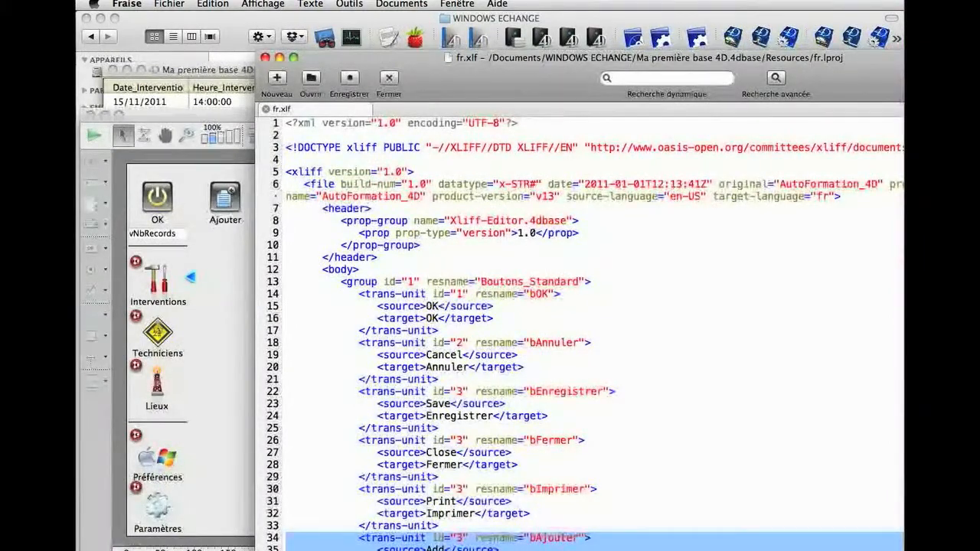
pyautogui.press('super+w')
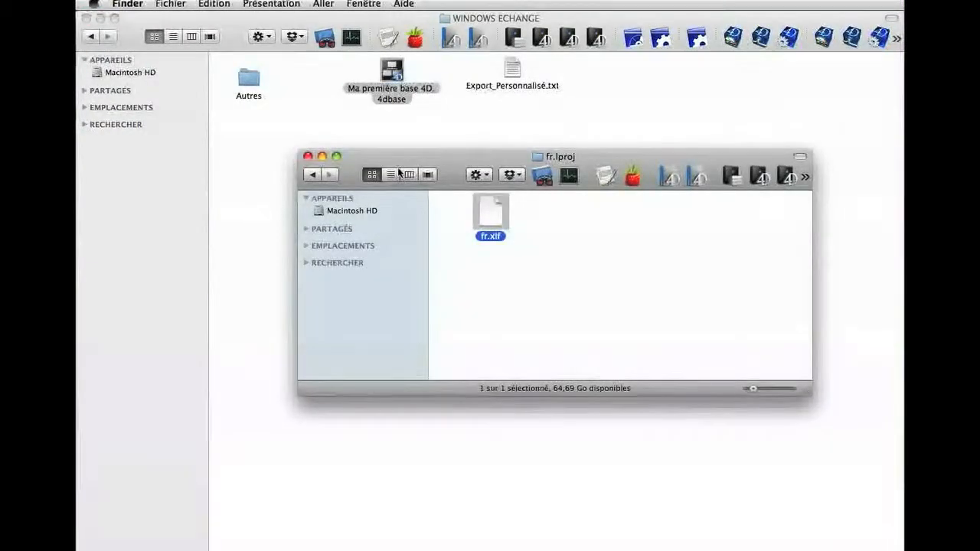
# Open en.xlf from the en.lproj folder, paste the bAjouter trans-unit after bImprimer, then save and close the file.
pyautogui.press('super+Up')
pyautogui.doubleClick(479, 216)
pyautogui.moveTo(497, 217); pyautogui.dragTo(633, 181)
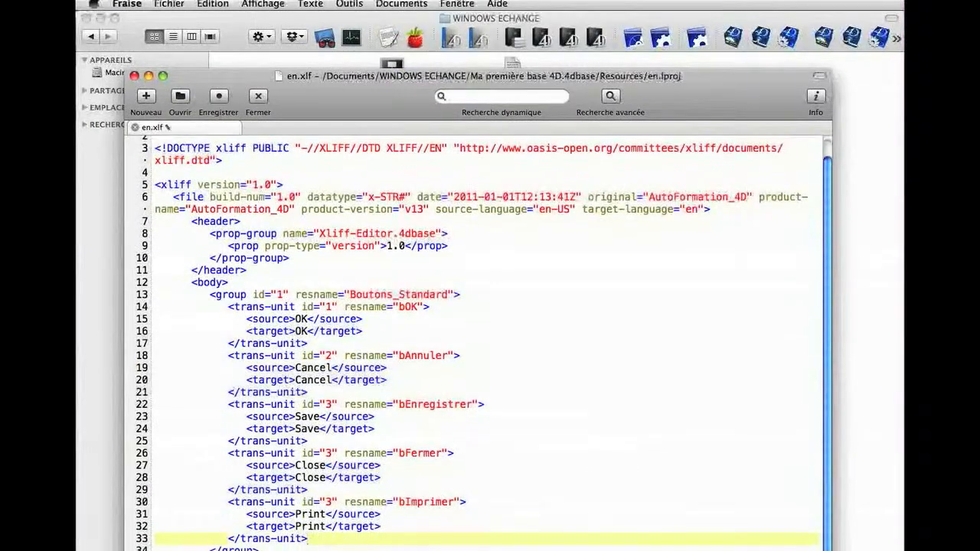
pyautogui.press('Right')
pyautogui.press('super+v')
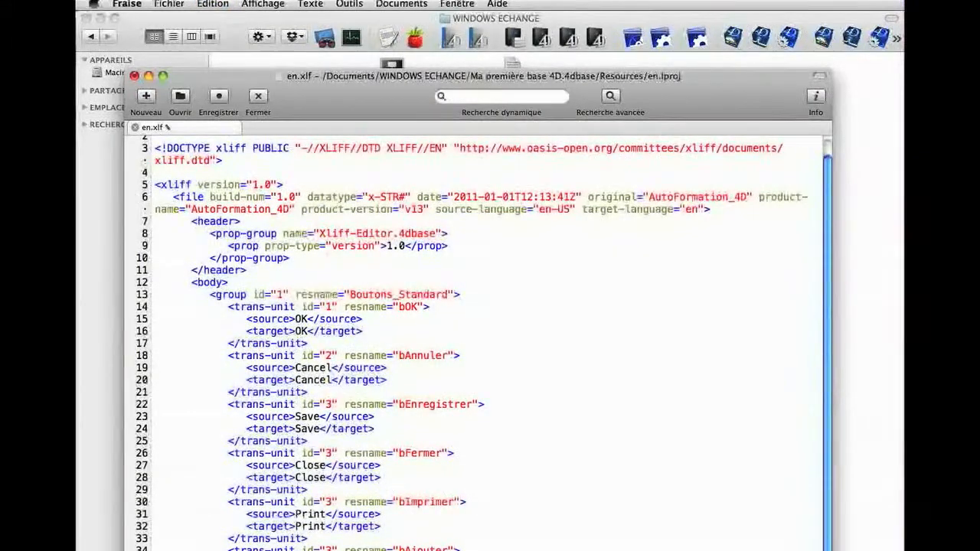
pyautogui.press('super+s')
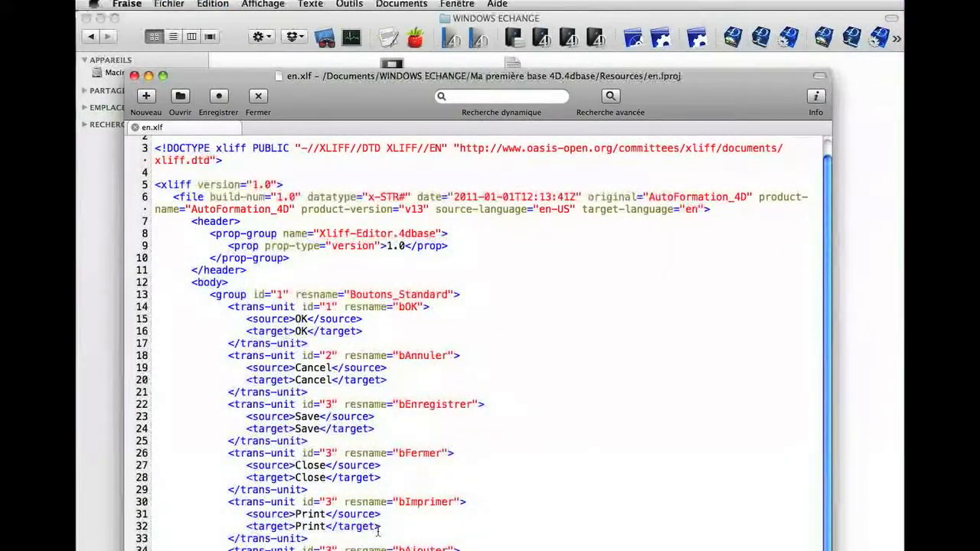
pyautogui.press('super+w')
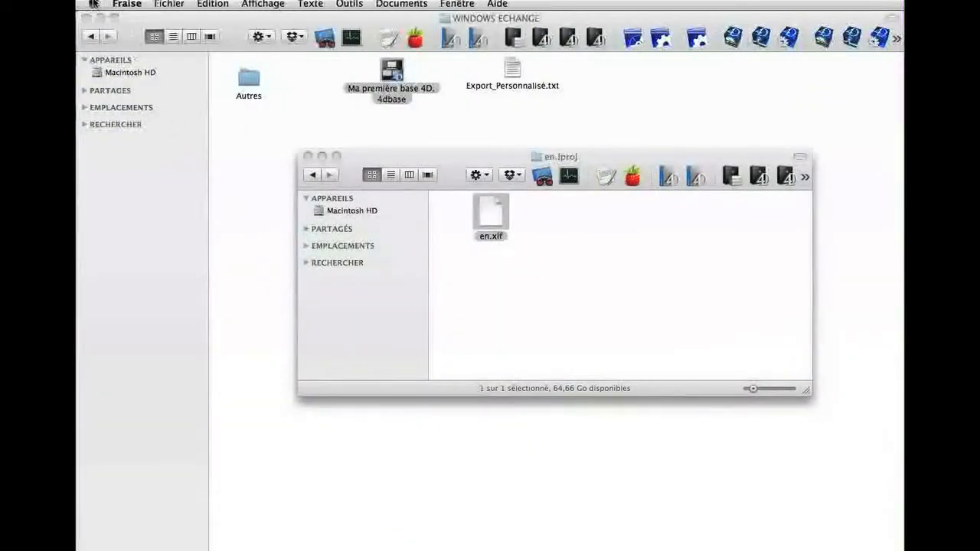
# Quit Fraise and place English above Français in the Language & Text list of System Preferences.
pyautogui.click(93, 4)
pyautogui.press('super+q')
pyautogui.click(95, 4)
pyautogui.click(119, 67)
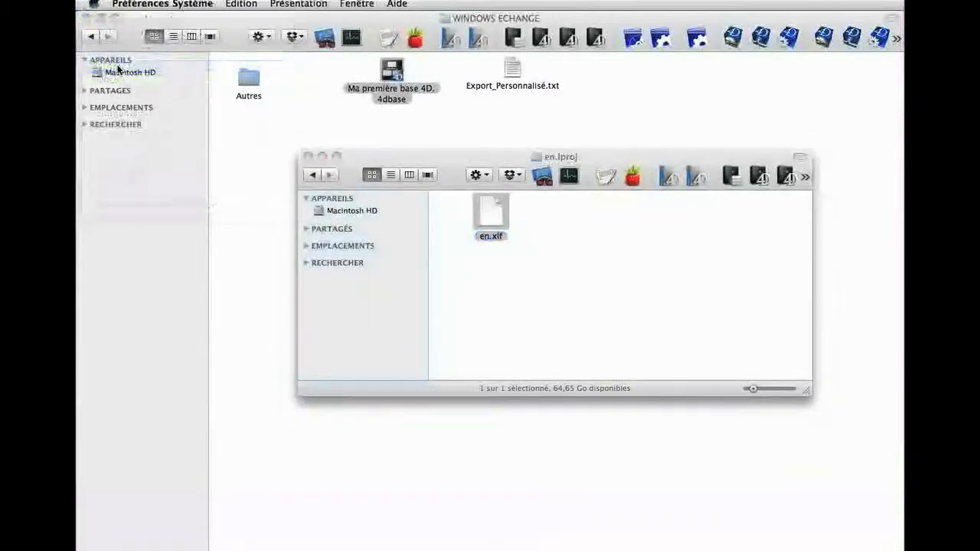
pyautogui.click(621, 298)
pyautogui.moveTo(422, 341); pyautogui.dragTo(423, 324)
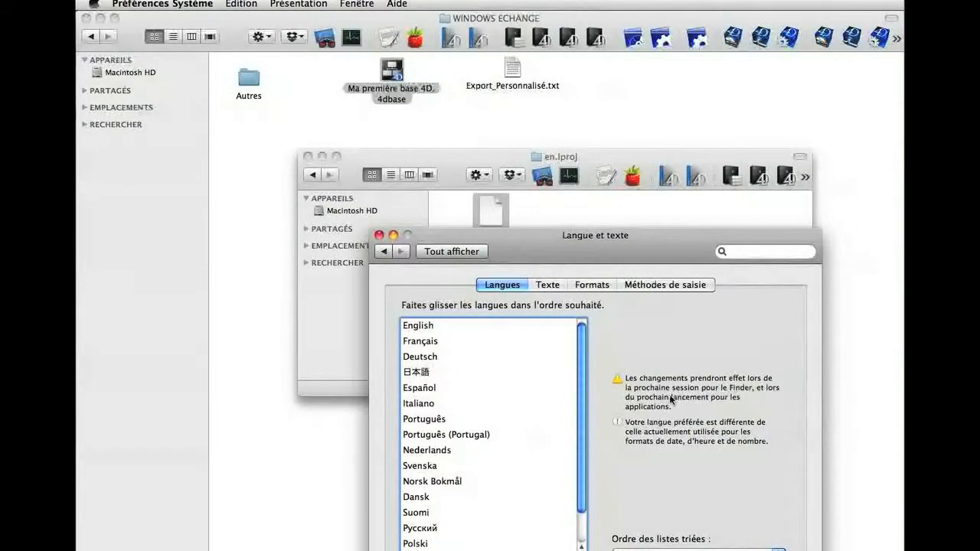
# Leave System Preferences and reopen the Ma première base 4D database in 4D.
pyautogui.press('super+Tab')
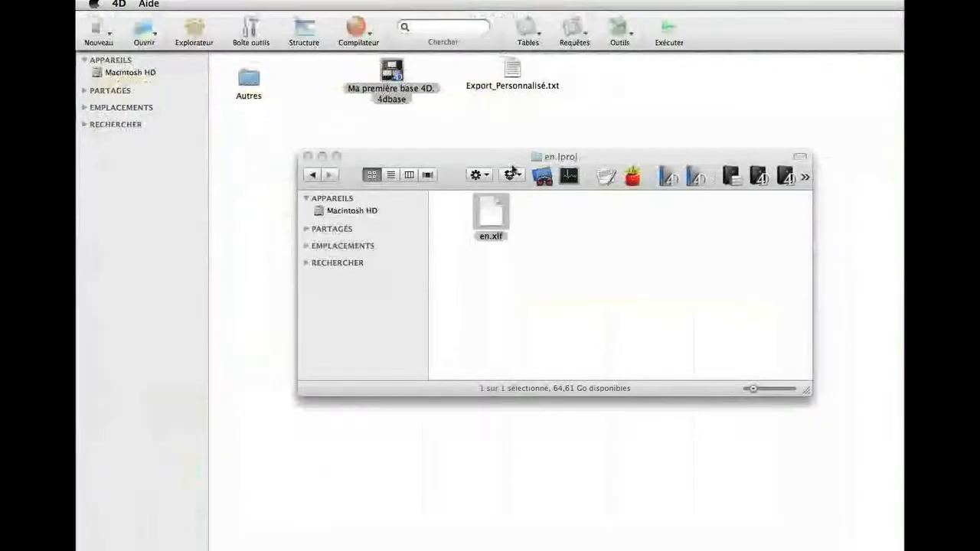
pyautogui.click(452, 126)
pyautogui.moveTo(396, 72); pyautogui.dragTo(452, 37)
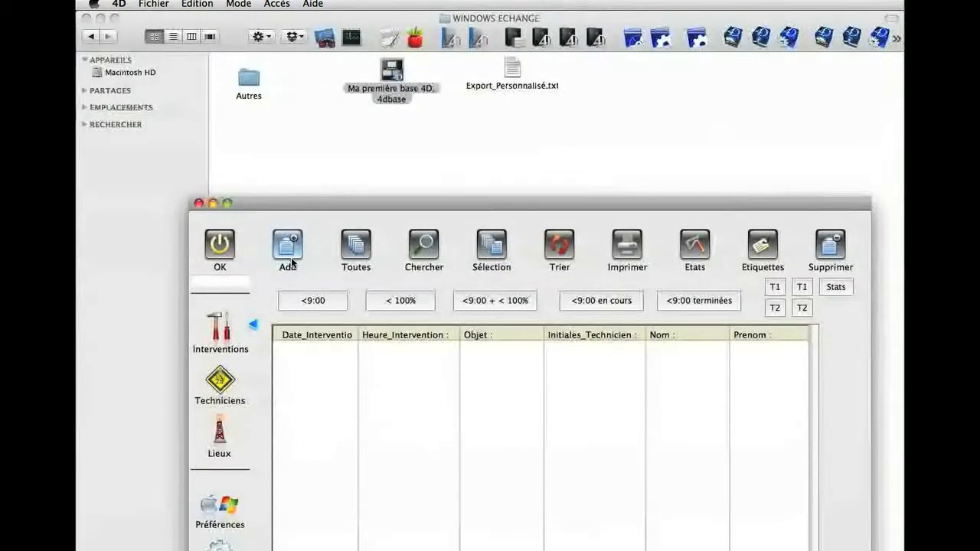
# Switch to en.xlf in Fraise, paste in the updated English trans-units and save the file.
pyautogui.press('super+Tab')
pyautogui.press('super+Tab')
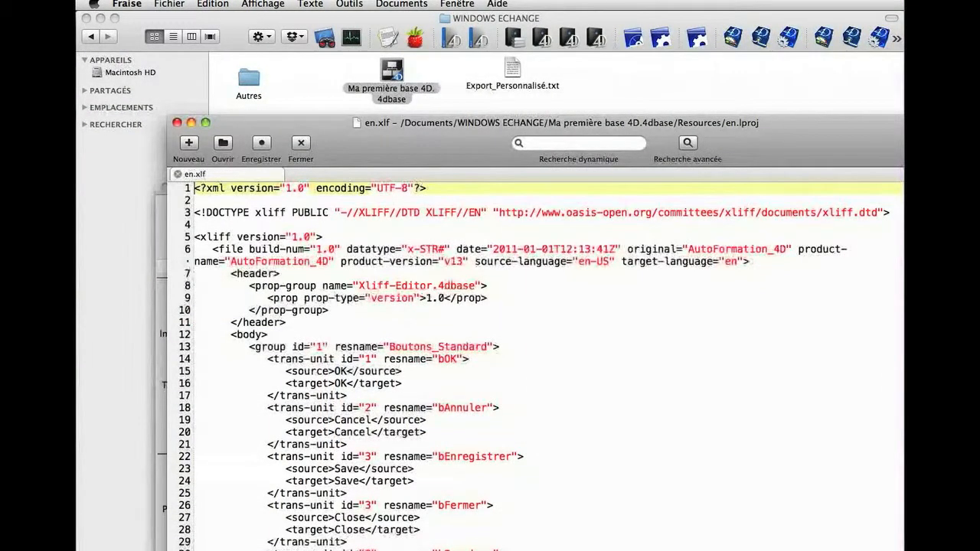
pyautogui.press('super+Down')
pyautogui.press('super+v')
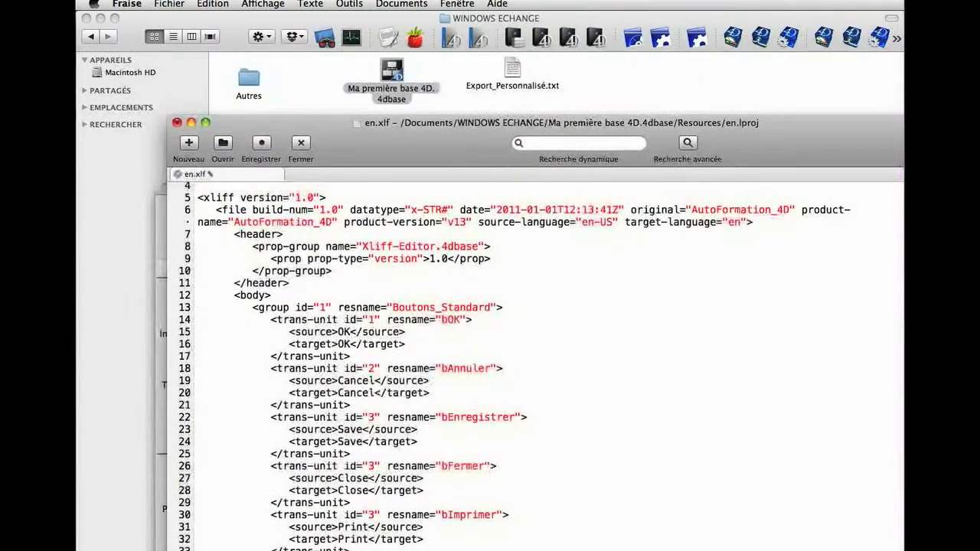
pyautogui.press('super+s')
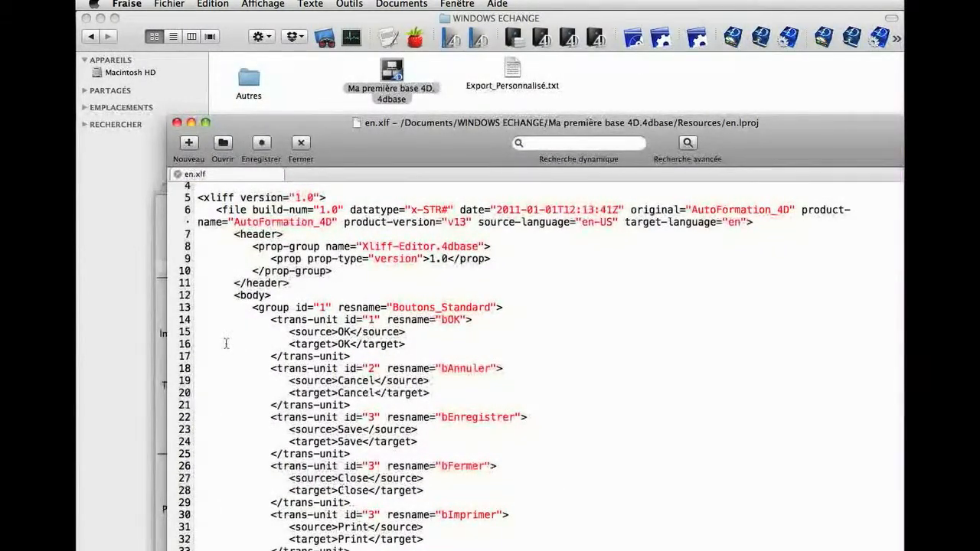
# Return to 4D, exit the running Navigation window and bring the Navigation form editor to the front.
pyautogui.click(162, 225)
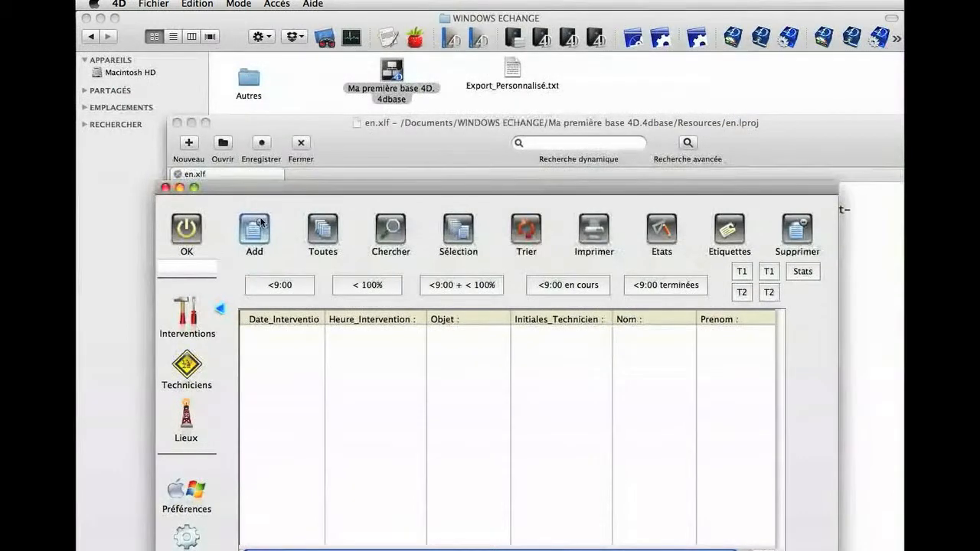
pyautogui.click(186, 229)
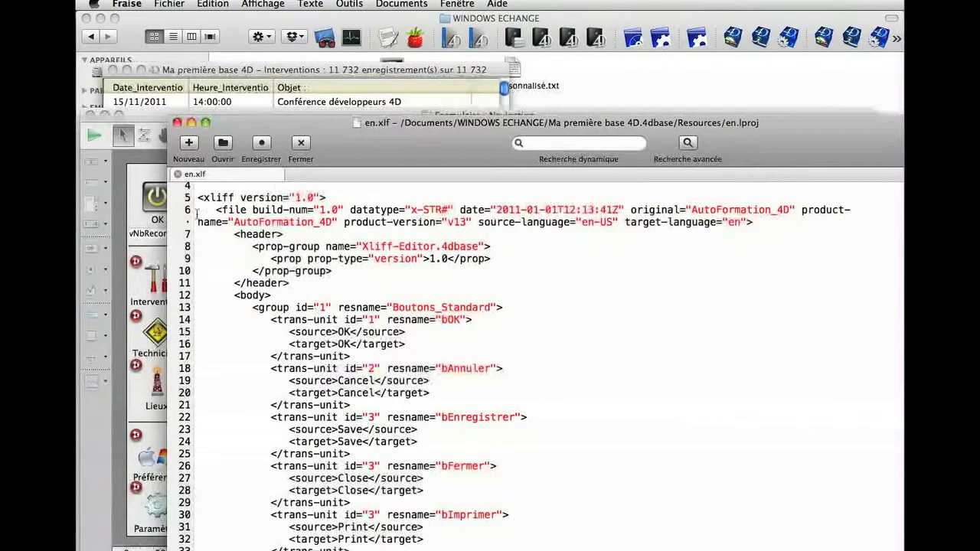
pyautogui.click(136, 191)
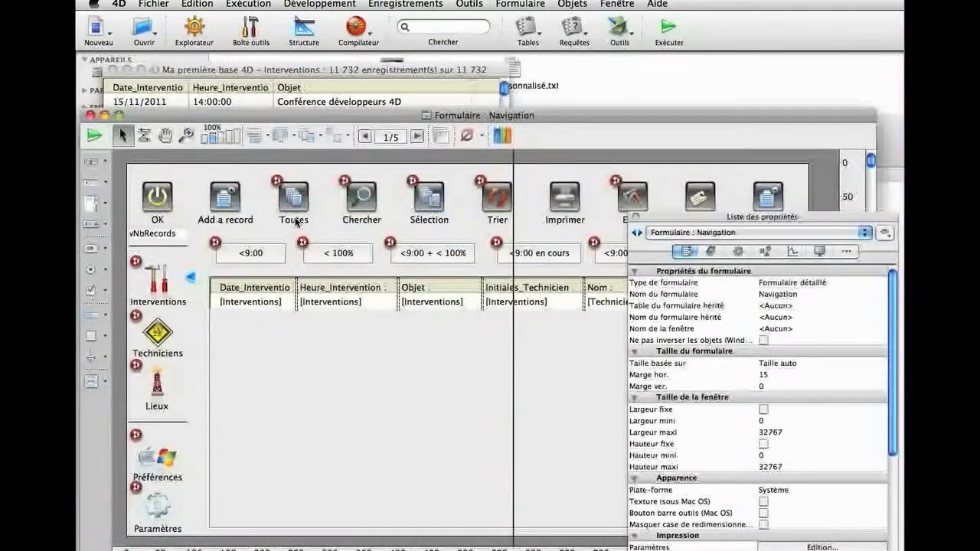
# Replace the Toutes button's label on the Navigation form with :xliff:bToutes.
pyautogui.click(294, 219)
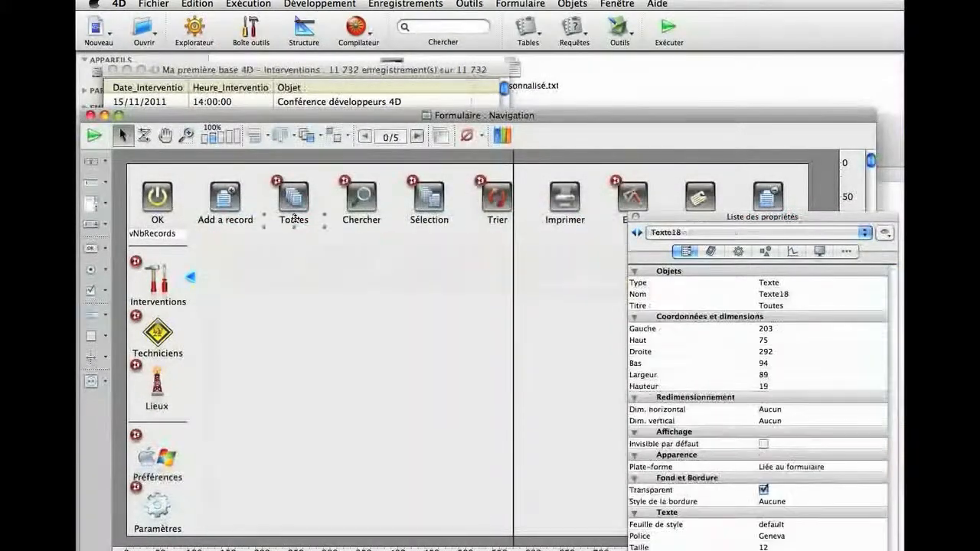
pyautogui.doubleClick(295, 219)
pyautogui.write(':xli')
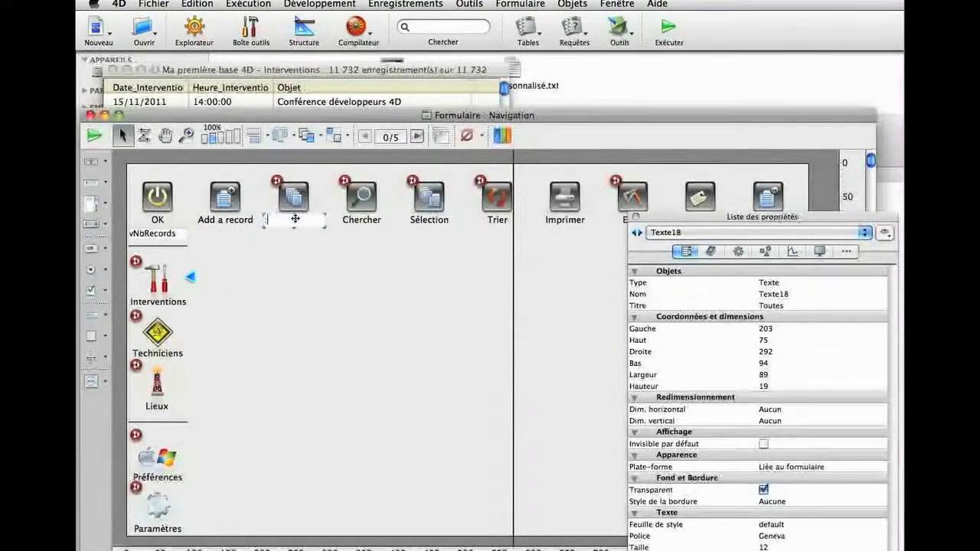
pyautogui.write('ff:bToutes')
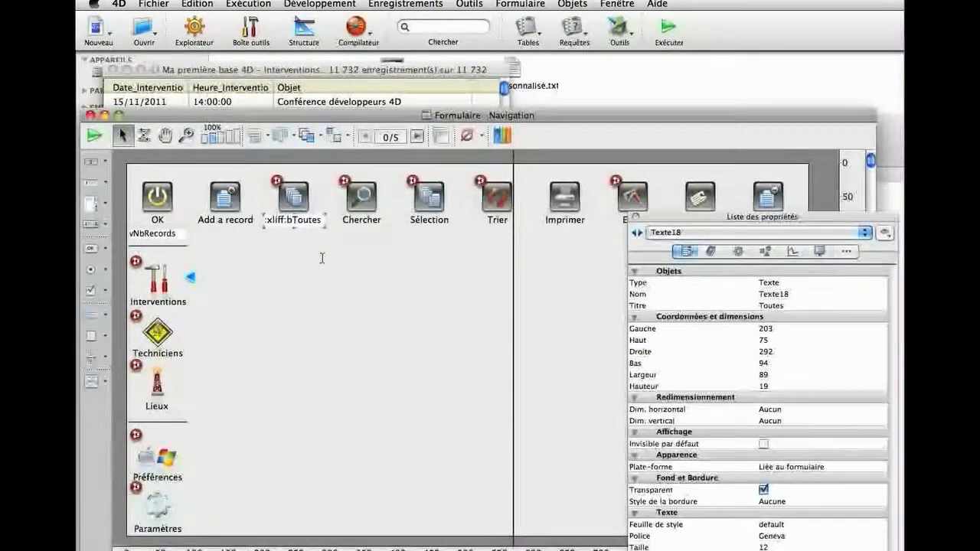
pyautogui.click(321, 258)
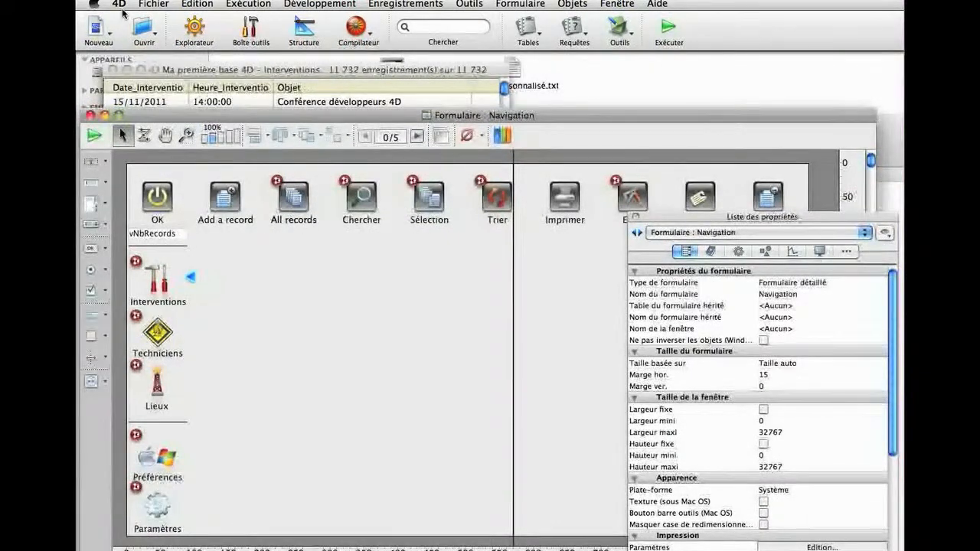
# Place Français back above English in the Language & Text settings of System Preferences and close the window.
pyautogui.click(93, 5)
pyautogui.click(86, 64)
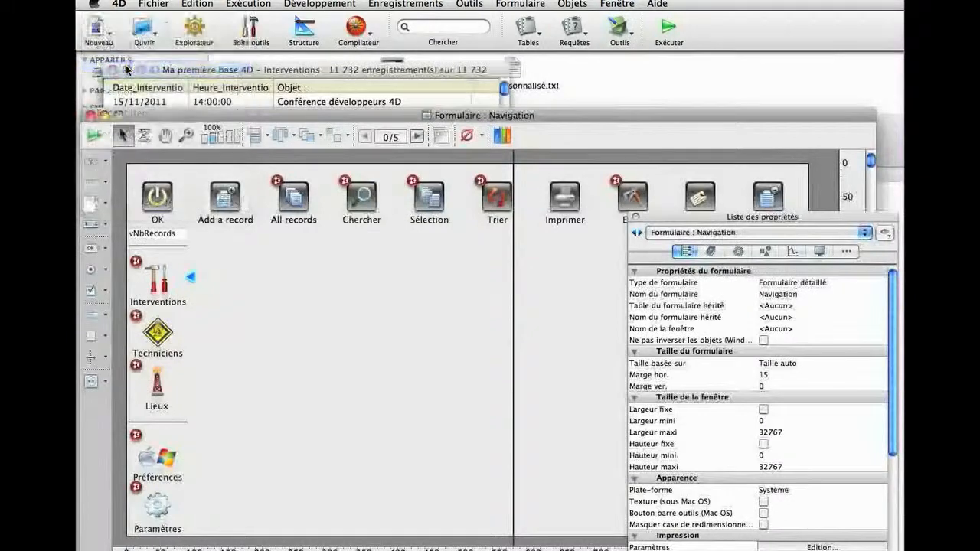
pyautogui.click(619, 298)
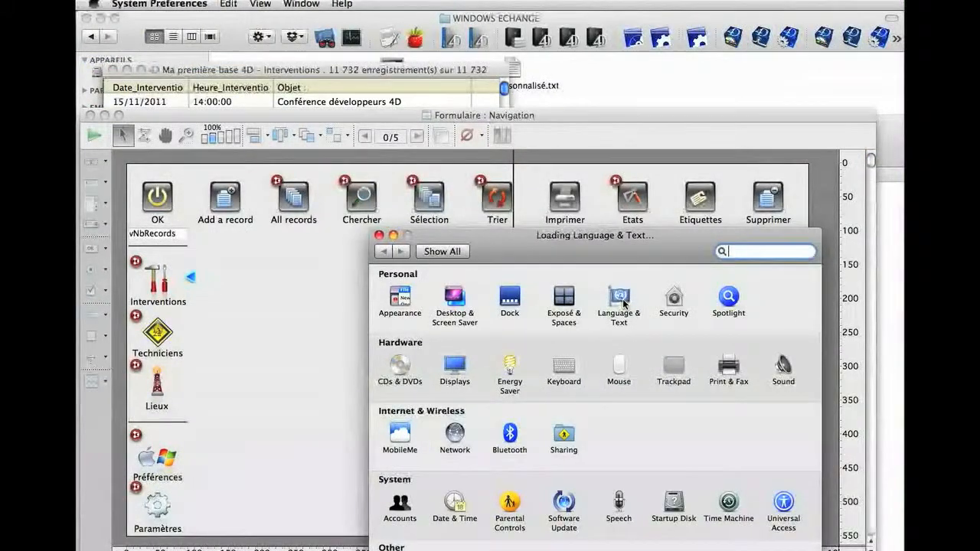
pyautogui.moveTo(432, 341); pyautogui.dragTo(435, 325)
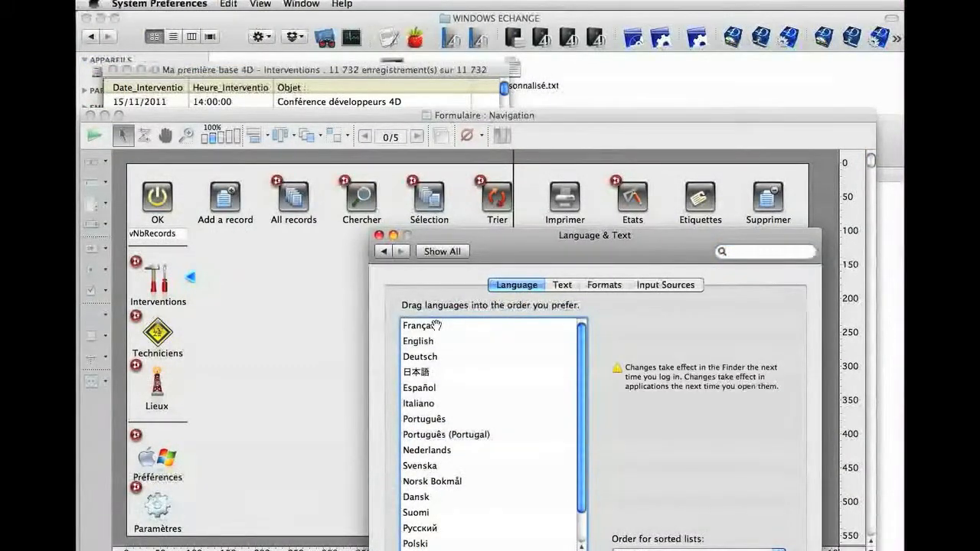
pyautogui.click(378, 236)
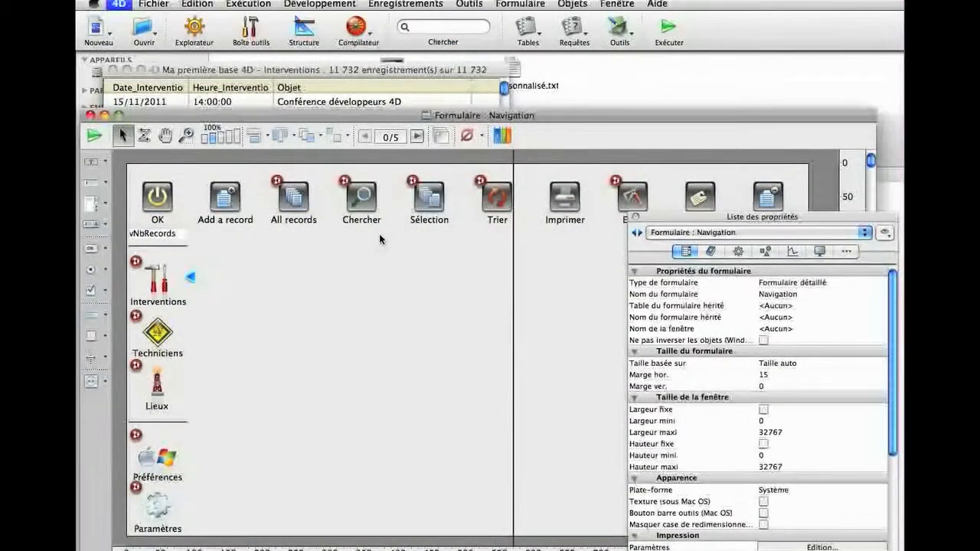
# Quit 4D, reopen the Ma première base 4D database and exit the running Navigation window.
pyautogui.press('super+q')
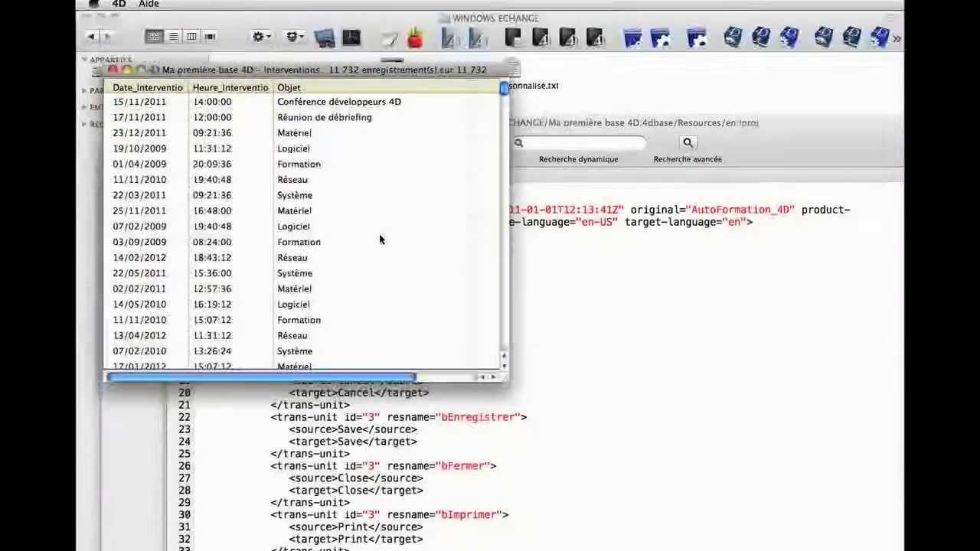
pyautogui.click(392, 71)
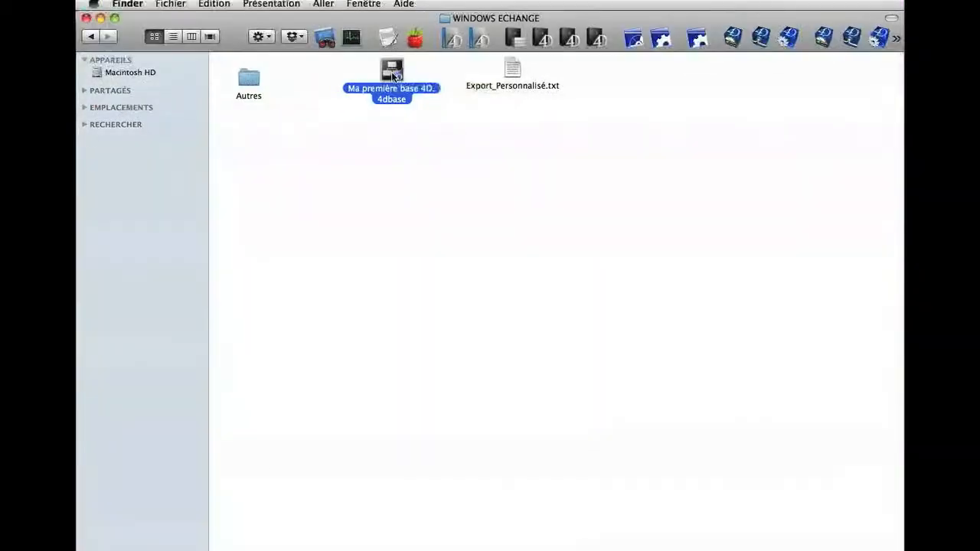
pyautogui.moveTo(391, 72); pyautogui.dragTo(446, 38)
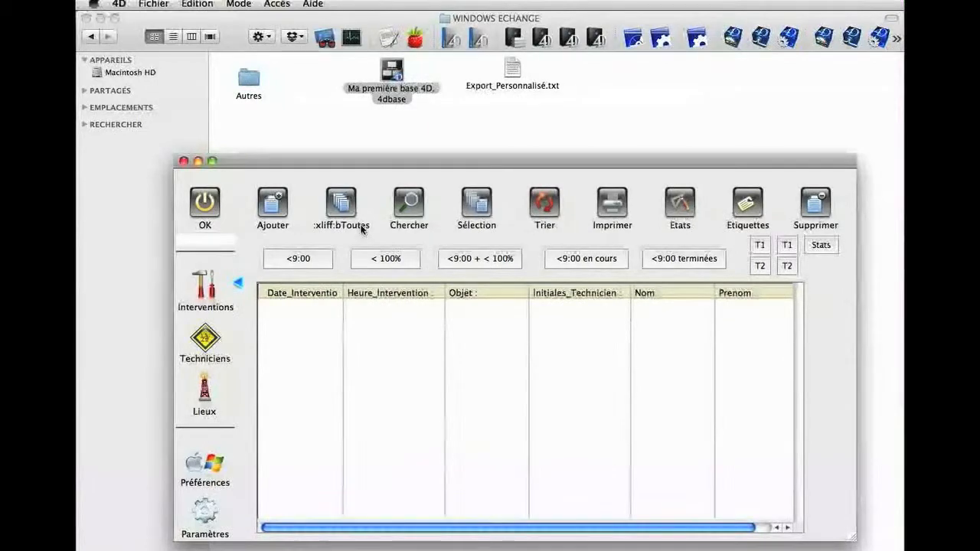
pyautogui.click(204, 205)
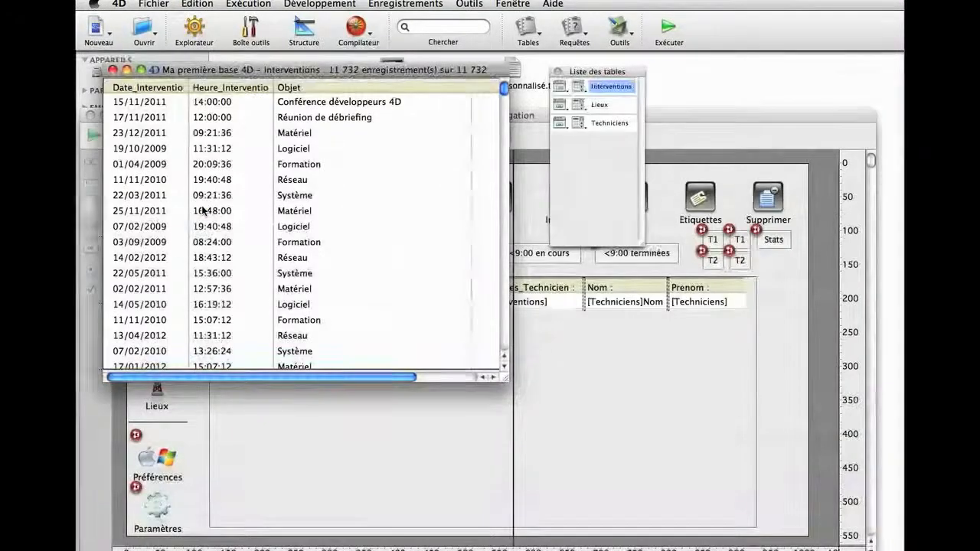
# Open fr.xlf from the fr.lproj folder in Fraise, update it with the bToutes translation and save the file.
pyautogui.press('super+Tab')
pyautogui.click(413, 39)
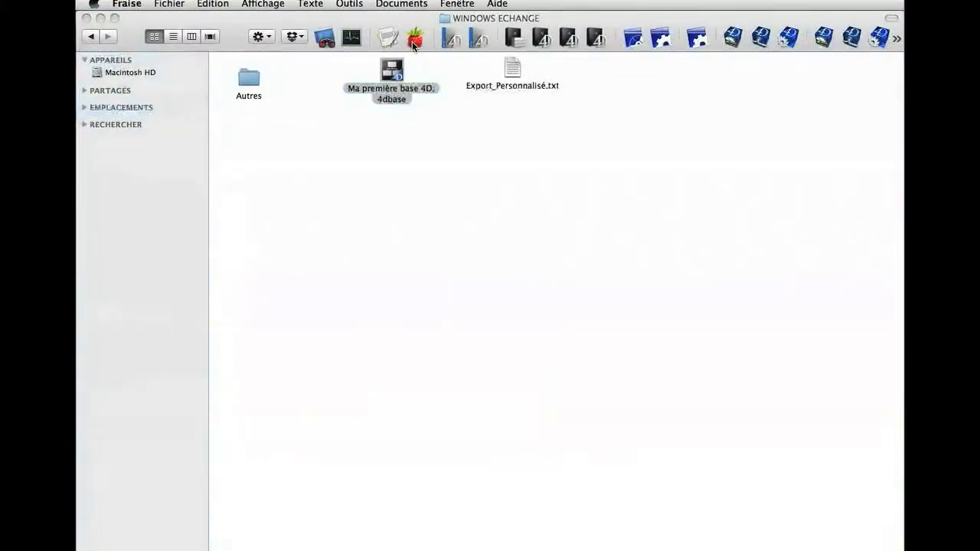
pyautogui.click(166, 4)
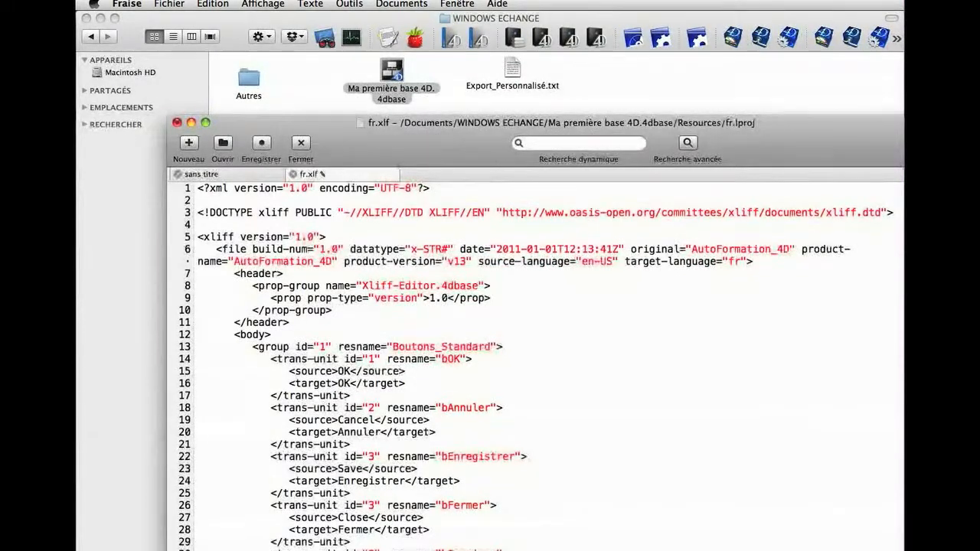
pyautogui.click(452, 507)
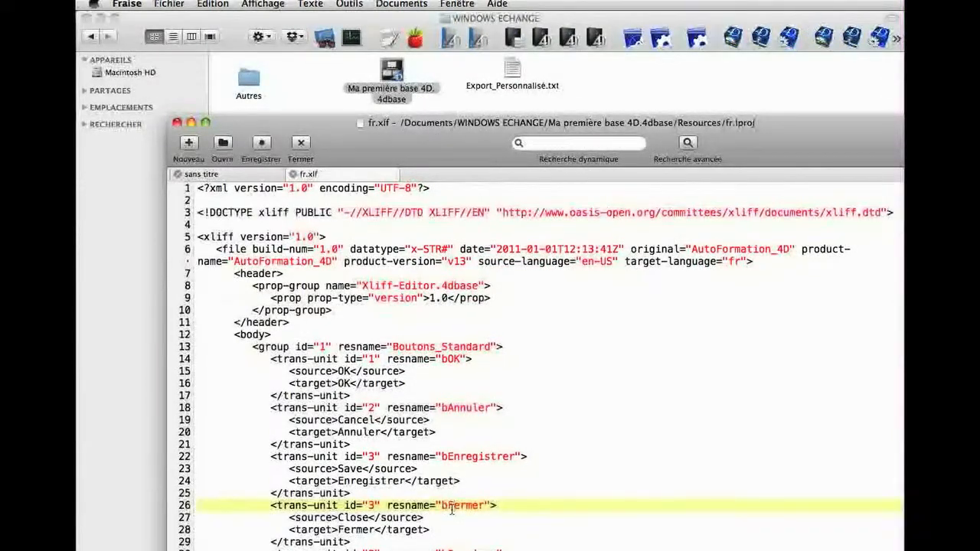
# Switch to 4D and open the Test Variables project form from the Explorer.
pyautogui.press('super+Tab')
pyautogui.press('super+Tab')
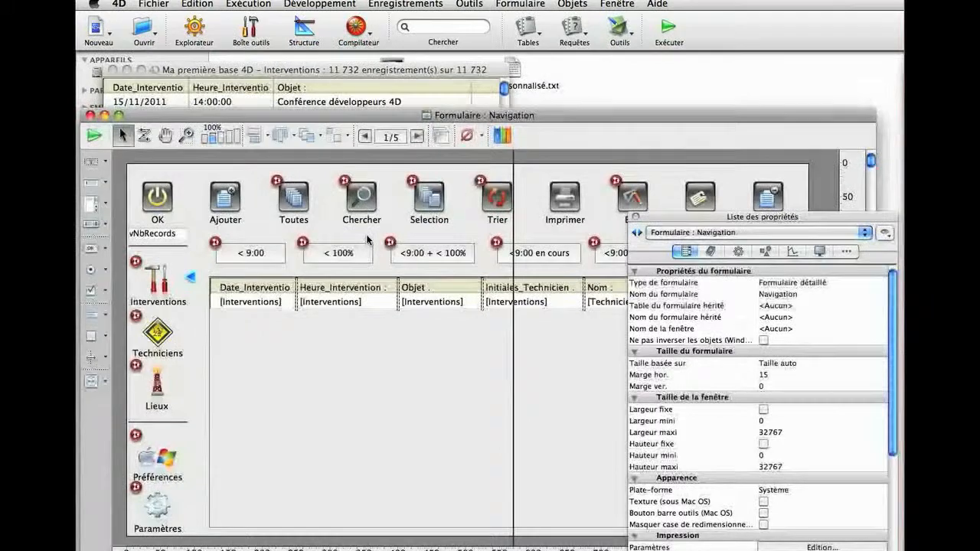
pyautogui.hotkey('ctrl', 'space')
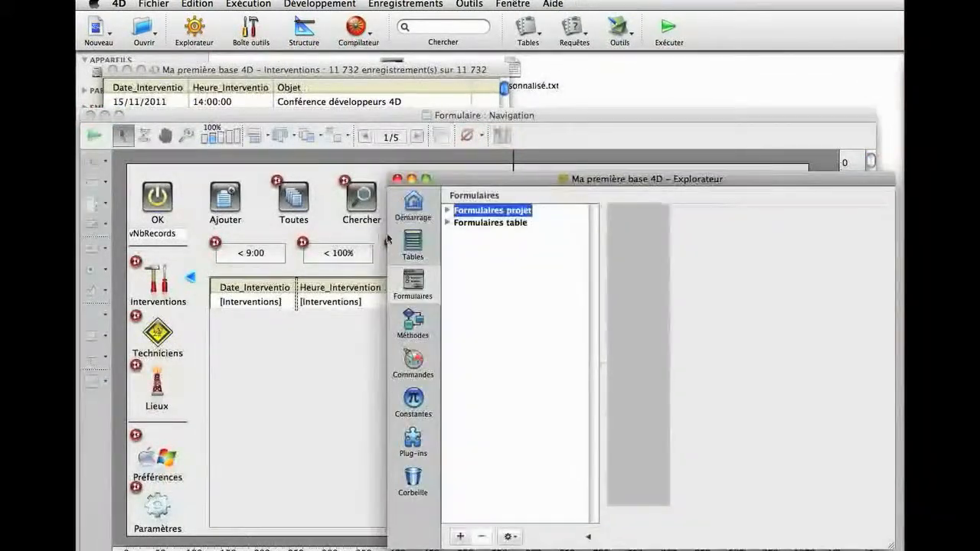
pyautogui.click(447, 209)
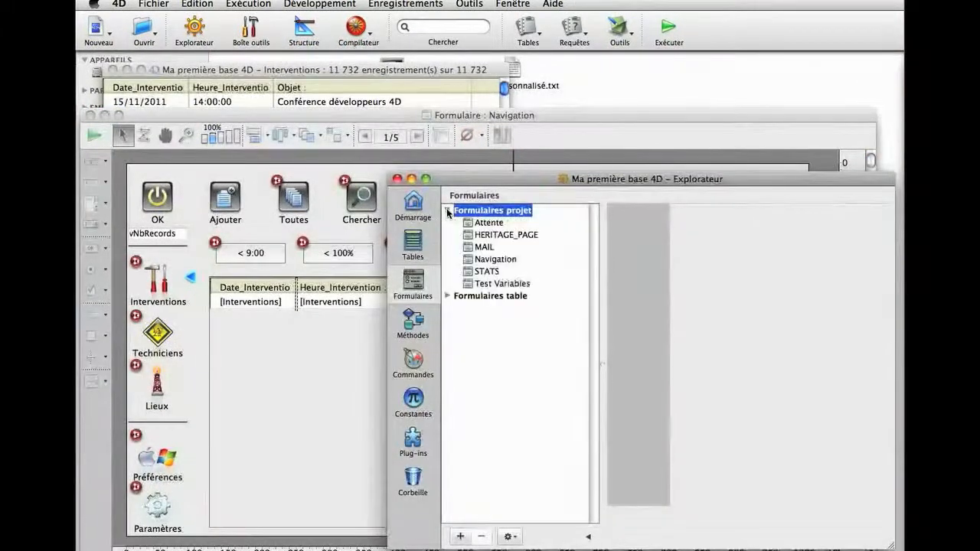
pyautogui.doubleClick(492, 283)
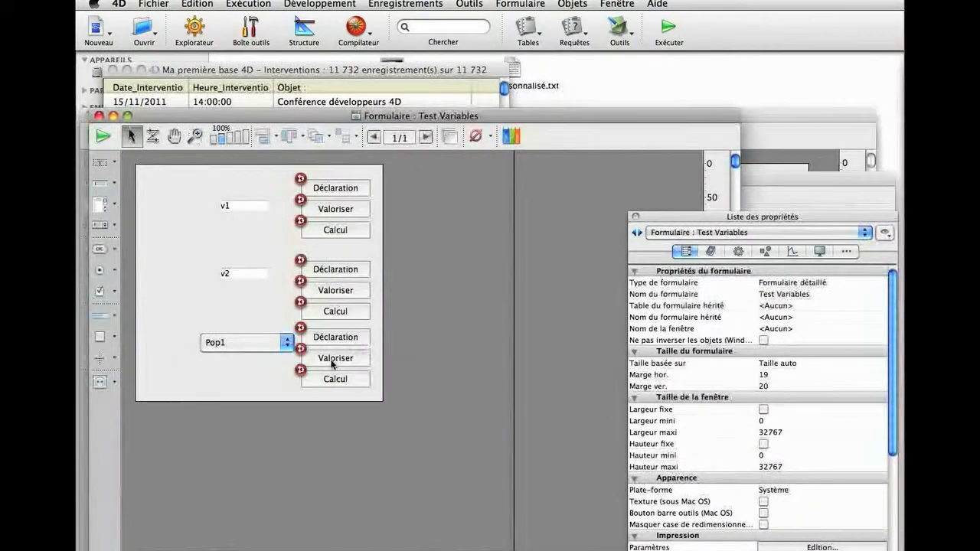
# Open the object method of the Valoriser button beside Pop1 and examine the Lire traduction chaine call with TestTexte1.
pyautogui.click(332, 362)
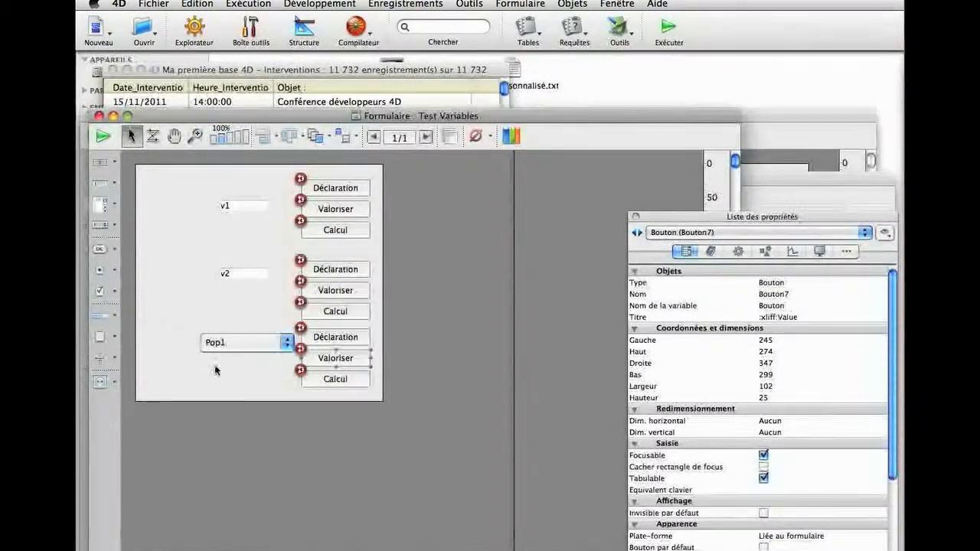
pyautogui.keyDown('alt'); pyautogui.click(327, 359); pyautogui.keyUp('alt')
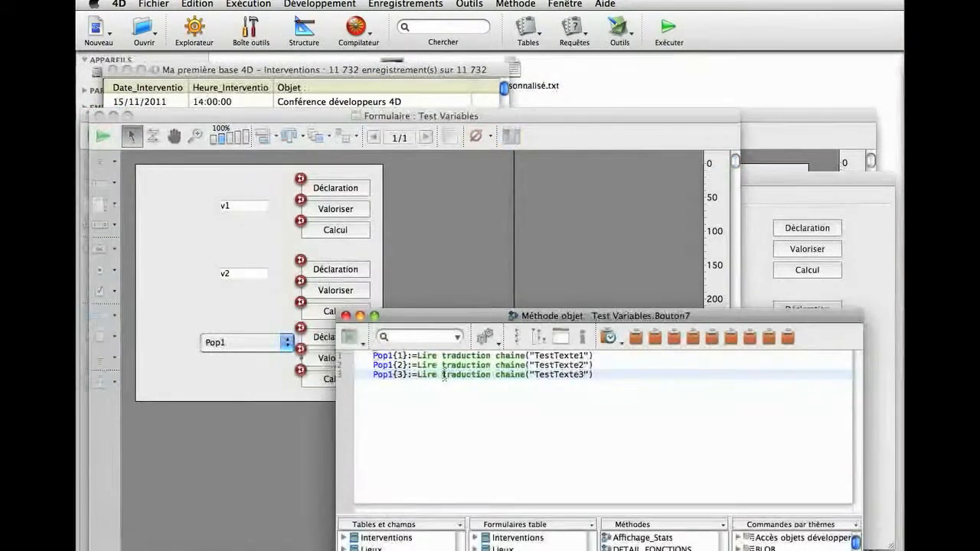
pyautogui.moveTo(418, 356); pyautogui.dragTo(498, 360)
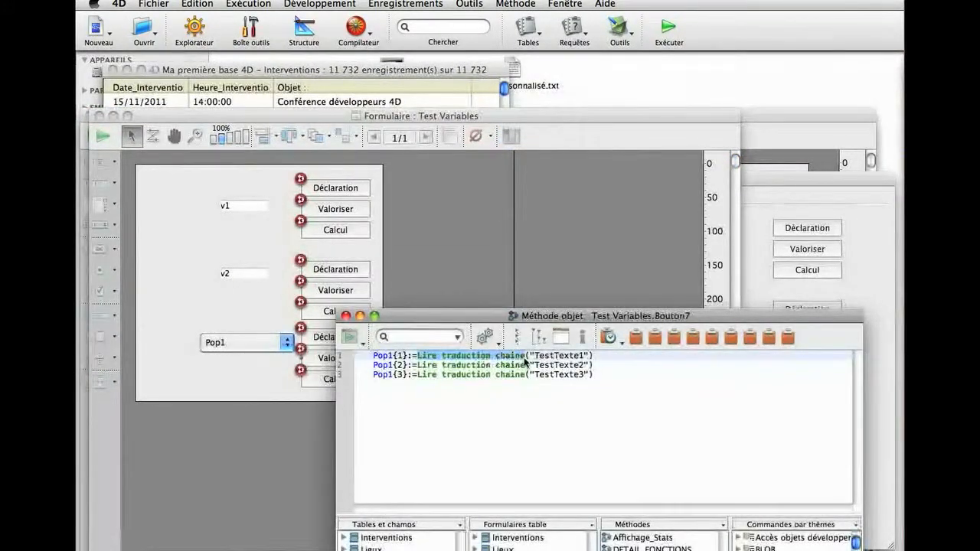
pyautogui.moveTo(535, 356)
pyautogui.mouseDown()
pyautogui.moveTo(582, 354)
pyautogui.moveTo(554, 357)
pyautogui.mouseUp()
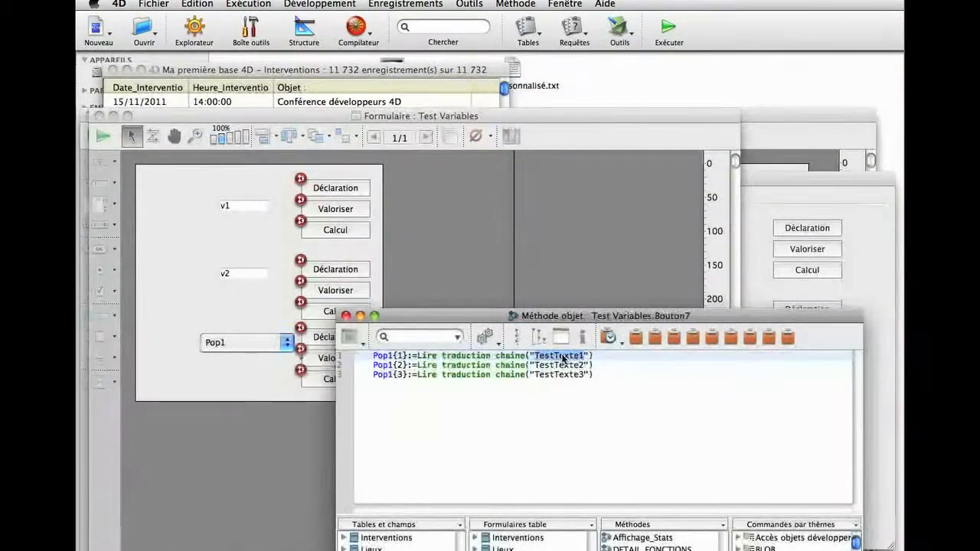
# Switch to Fraise and examine the TestTexte1 trans-unit in the Form_Variable_Test group of fr.xlf.
pyautogui.press('super+Tab')
pyautogui.press('super+Tab')
pyautogui.press('super+Tab')
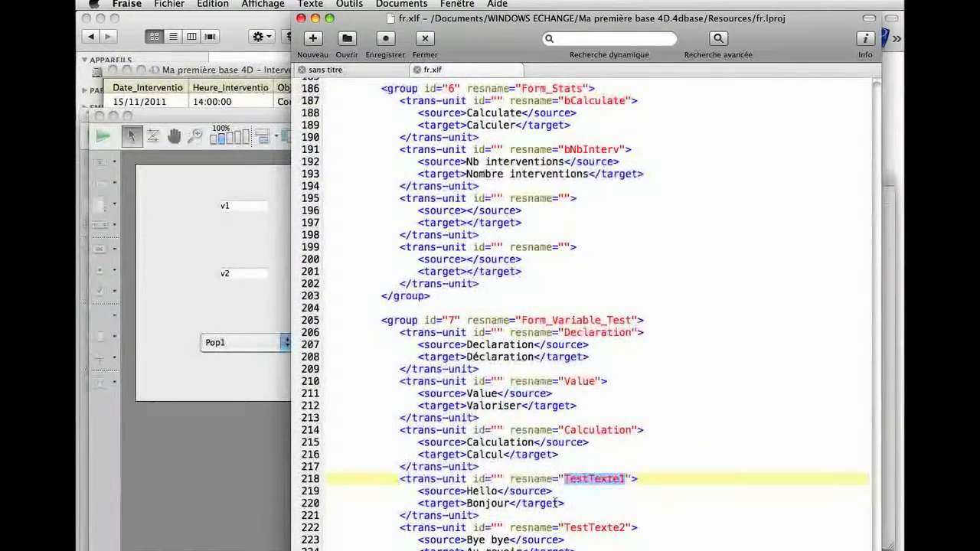
pyautogui.moveTo(399, 479); pyautogui.dragTo(479, 517)
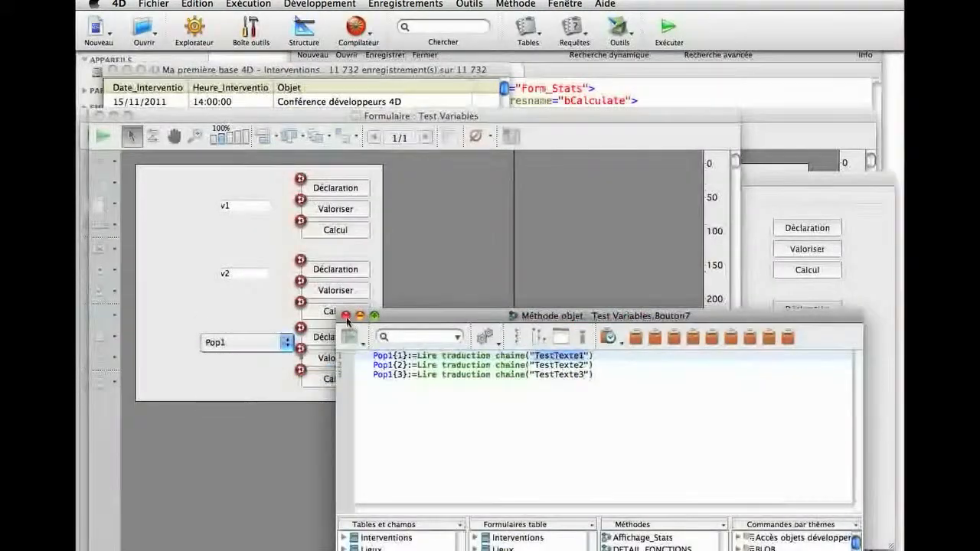
# Back in 4D, close the object method, run the Test Variables form and trace the Valoriser button beside the pop-up menu.
pyautogui.press('super+w')
pyautogui.press('super+r')
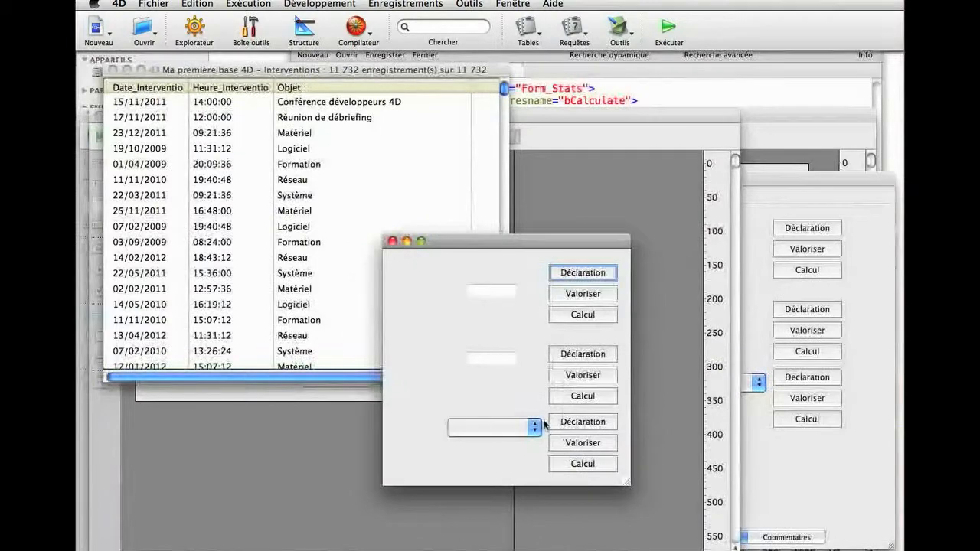
pyautogui.keyDown('ctrl'); pyautogui.keyDown('alt'); pyautogui.keyDown('super'); pyautogui.click(574, 449); pyautogui.keyUp('super'); pyautogui.keyUp('alt'); pyautogui.keyUp('ctrl')
pyautogui.click(575, 450)
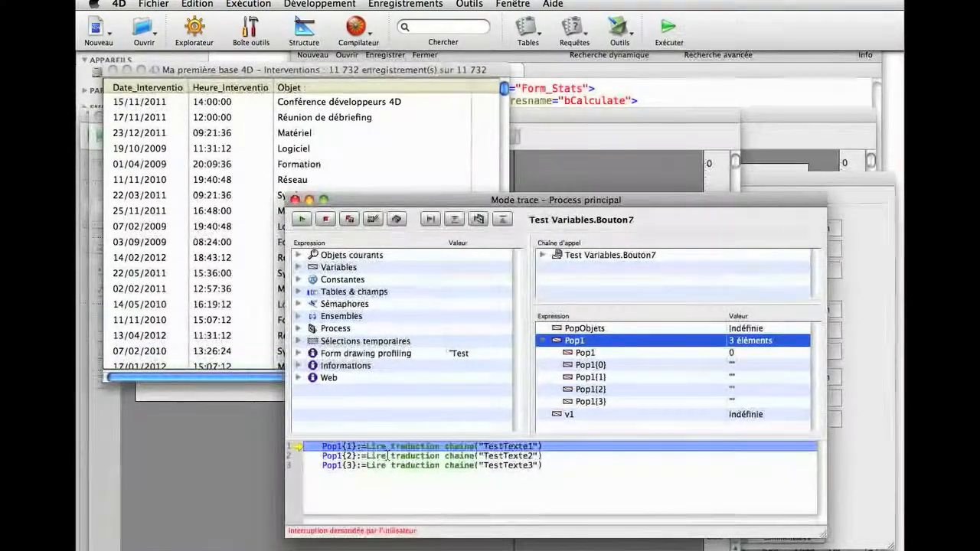
# Step through the three Lire traduction chaine lines in the debugger to fill Pop1{1} to Pop1{3}.
pyautogui.click(430, 219)
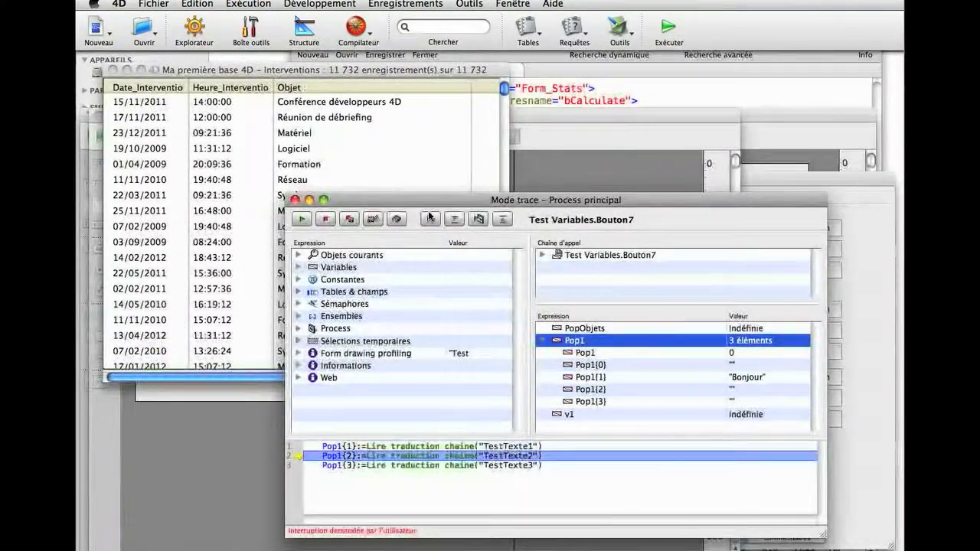
pyautogui.click(430, 219)
pyautogui.click(430, 219)
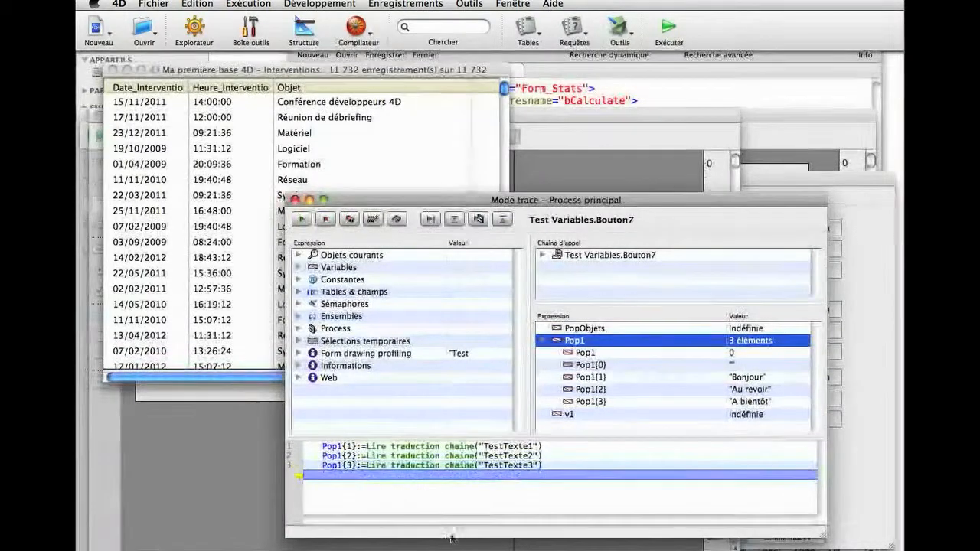